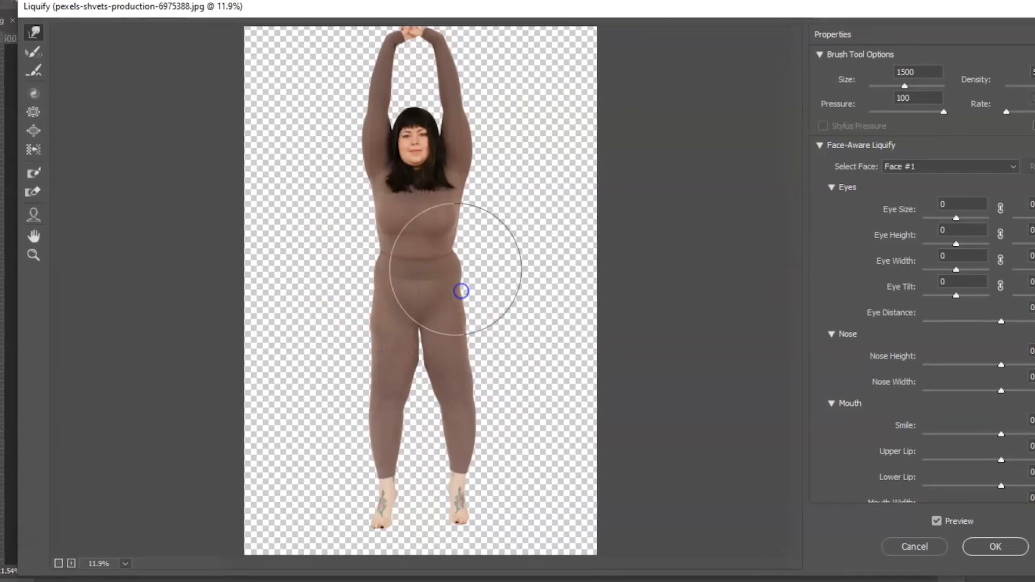
key("s")
left_click(418, 283)
key("a")
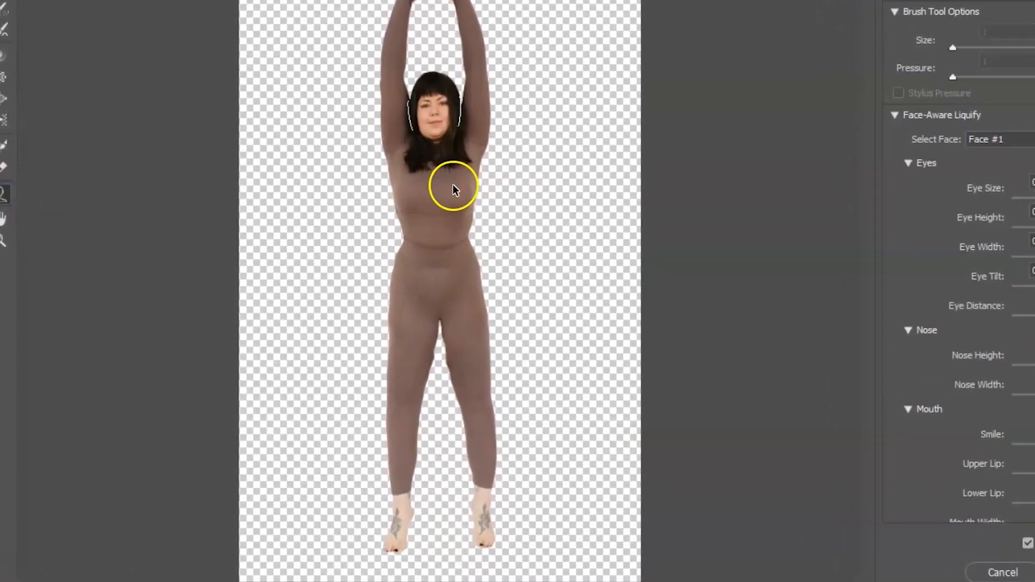
left_click(389, 330)
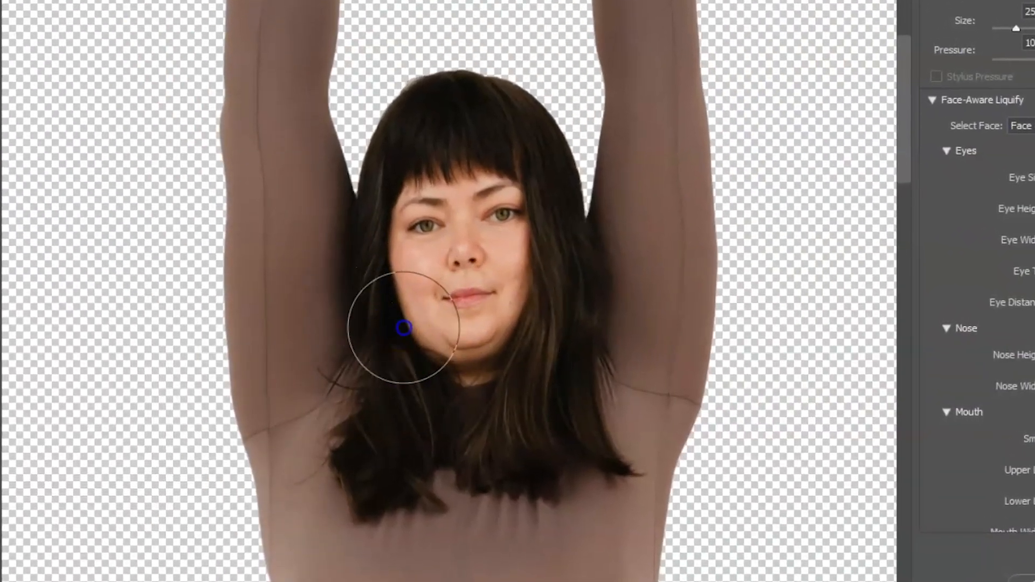
left_click(8, 244)
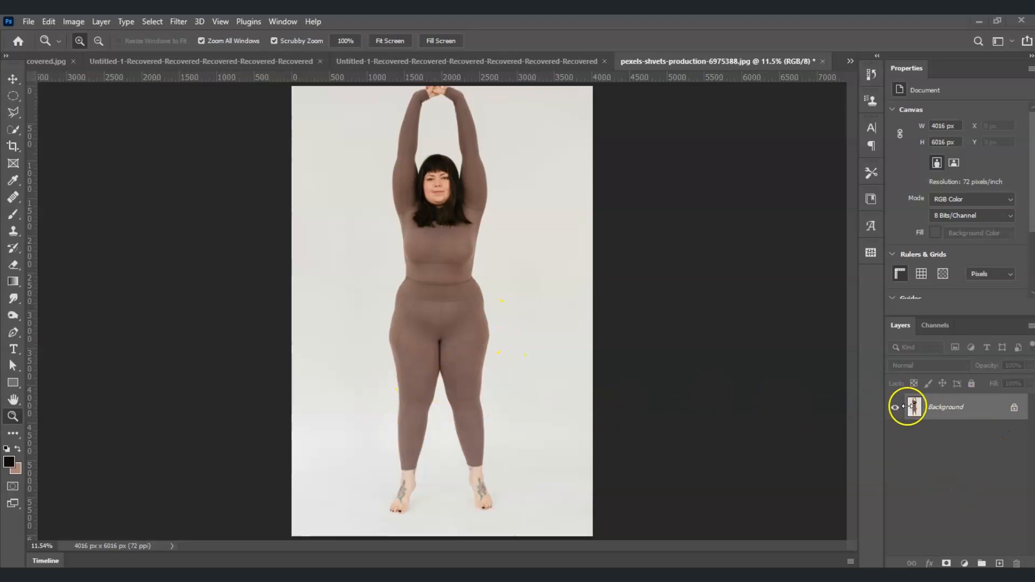
- Duplicate the Background layer as Background copy in the same document
right_click(953, 411)
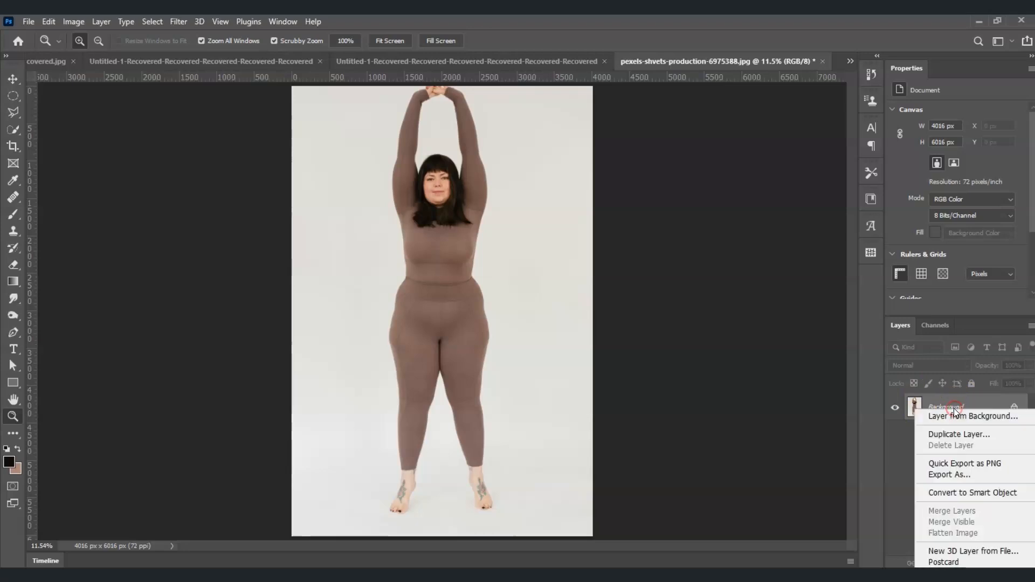
left_click(967, 436)
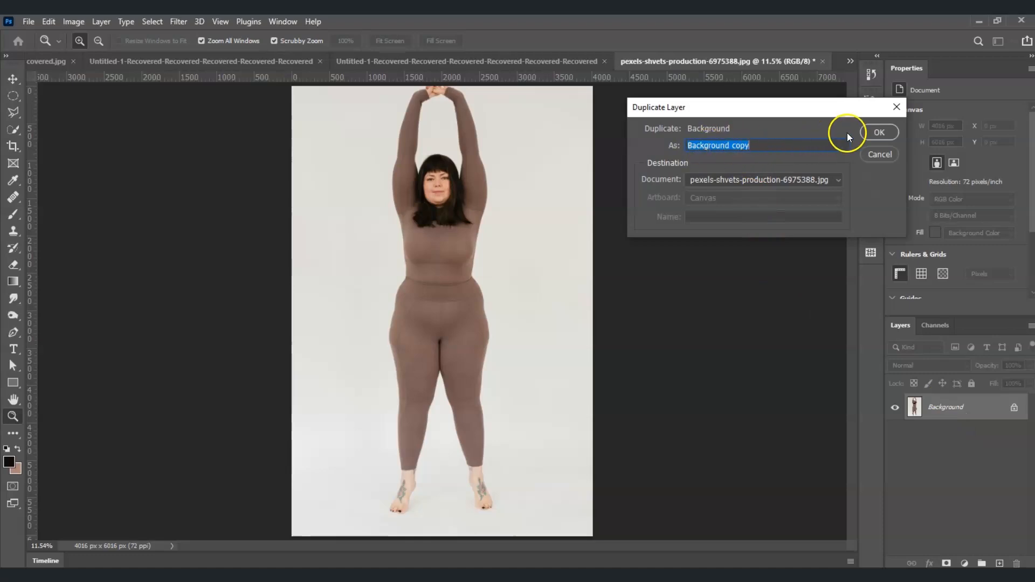
left_click(875, 134)
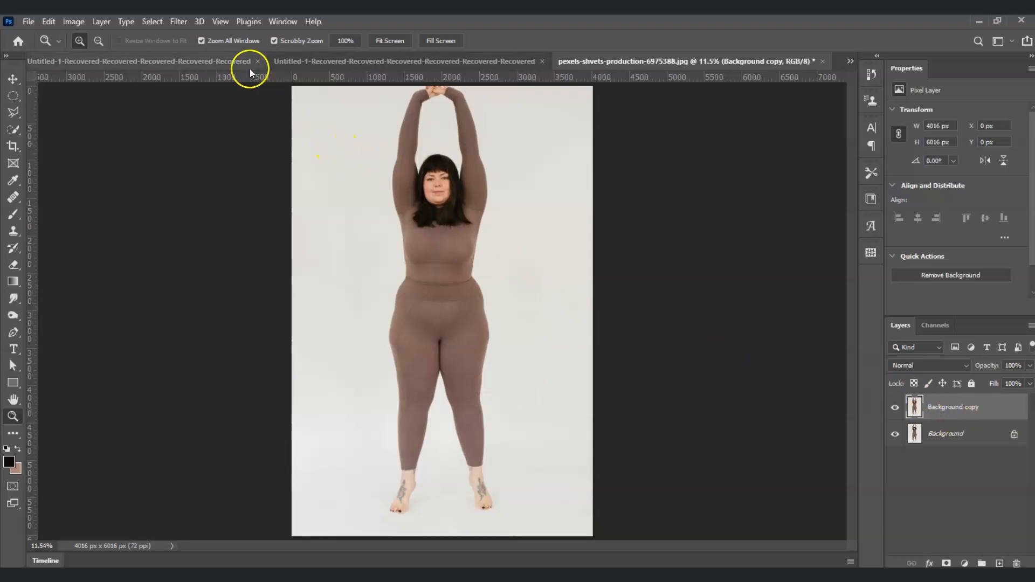
- Automatically select the subject, the standing woman, on the Background copy layer
left_click(200, 40)
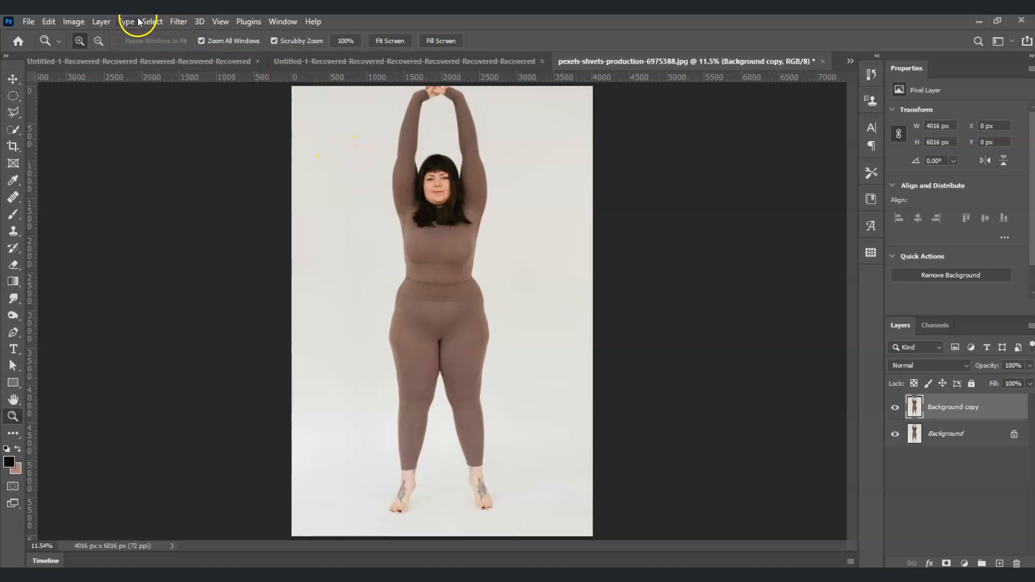
left_click(147, 22)
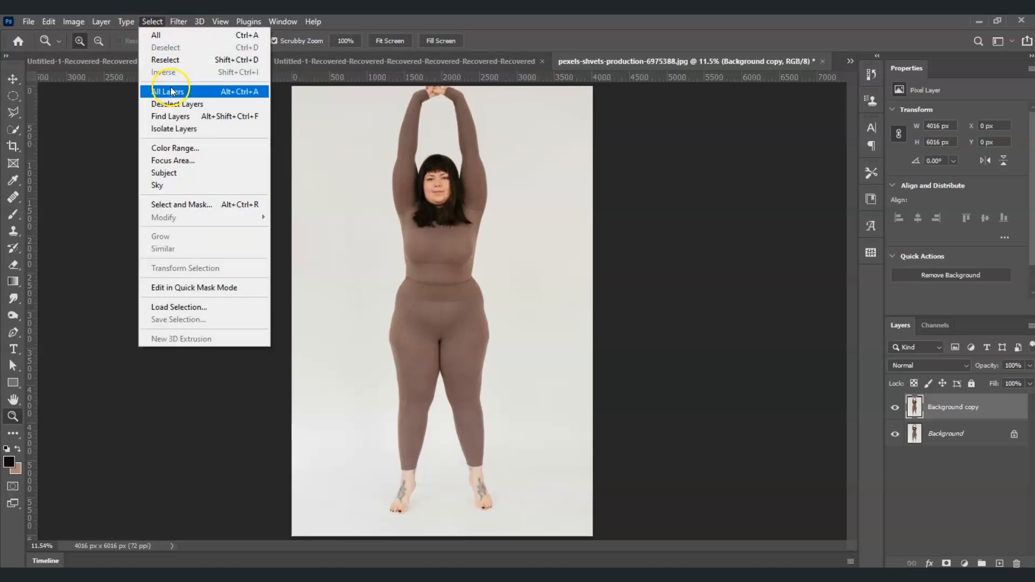
left_click(193, 172)
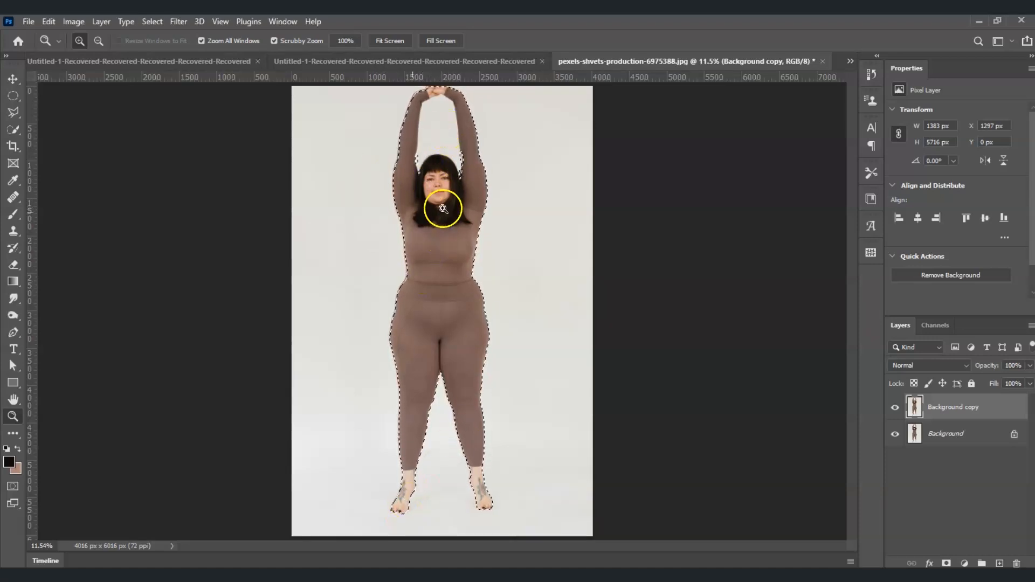
- Add the missing toe edges of both feet to the selection with the Quick Selection tool
left_click(11, 131)
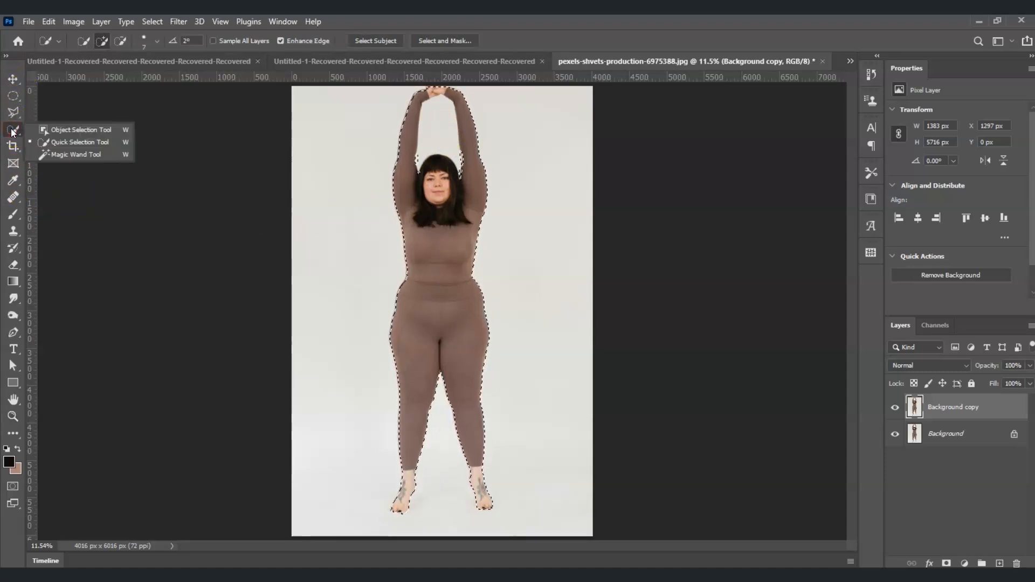
left_click(76, 144)
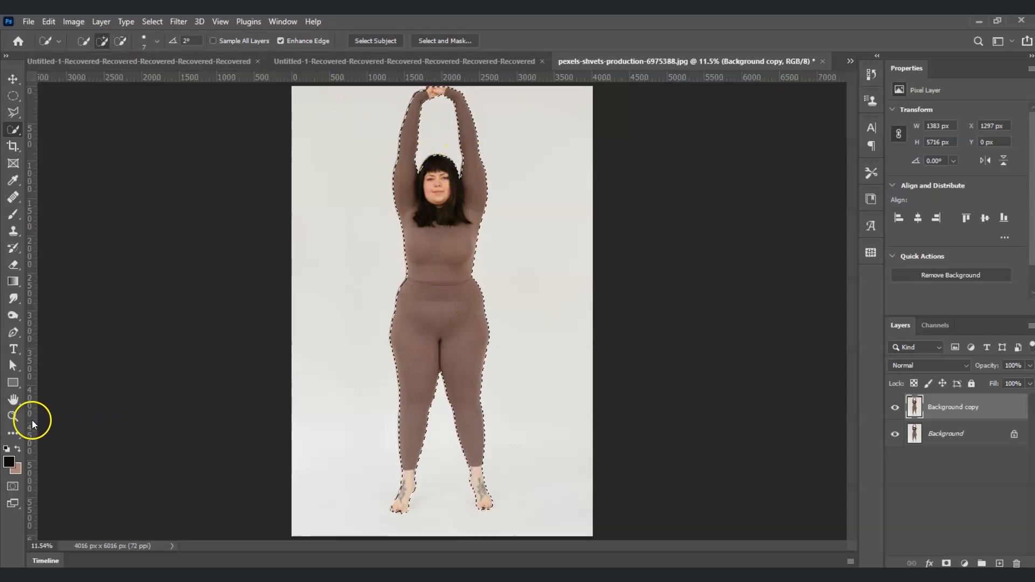
left_click(13, 416)
left_click_drag(454, 412, 802, 388)
scroll(852, 389, "down", 3)
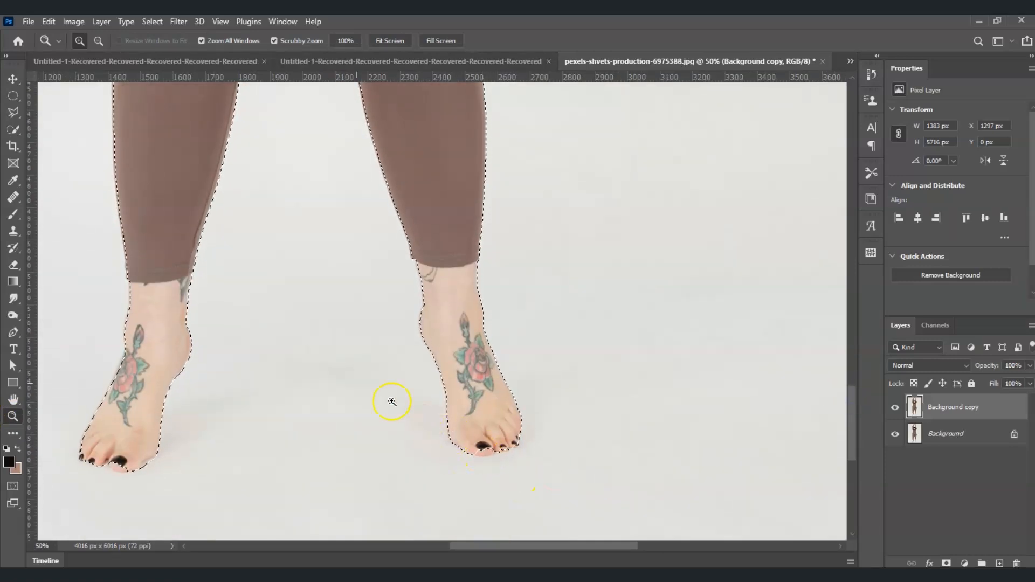
key("w")
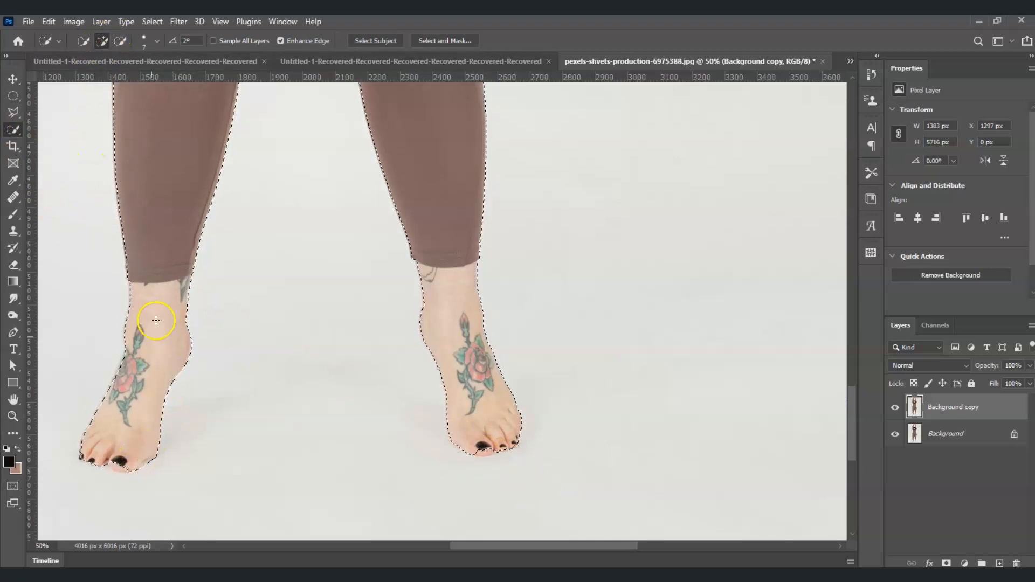
left_click(120, 468)
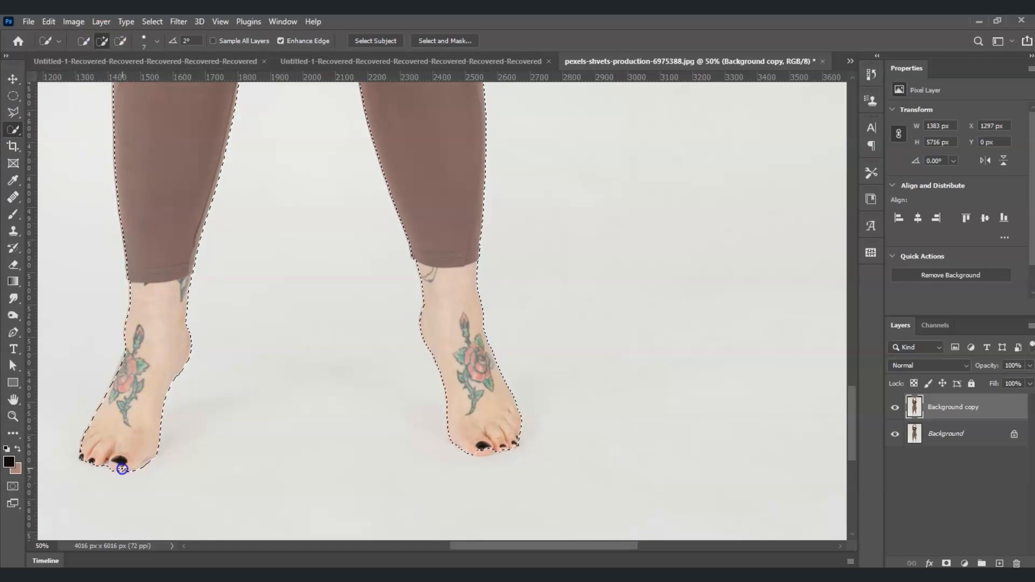
left_click_drag(492, 450, 475, 454)
- Subtract the narrow dark gap between the thighs from the selection with the Quick Selection tool
scroll(836, 337, "up", 5)
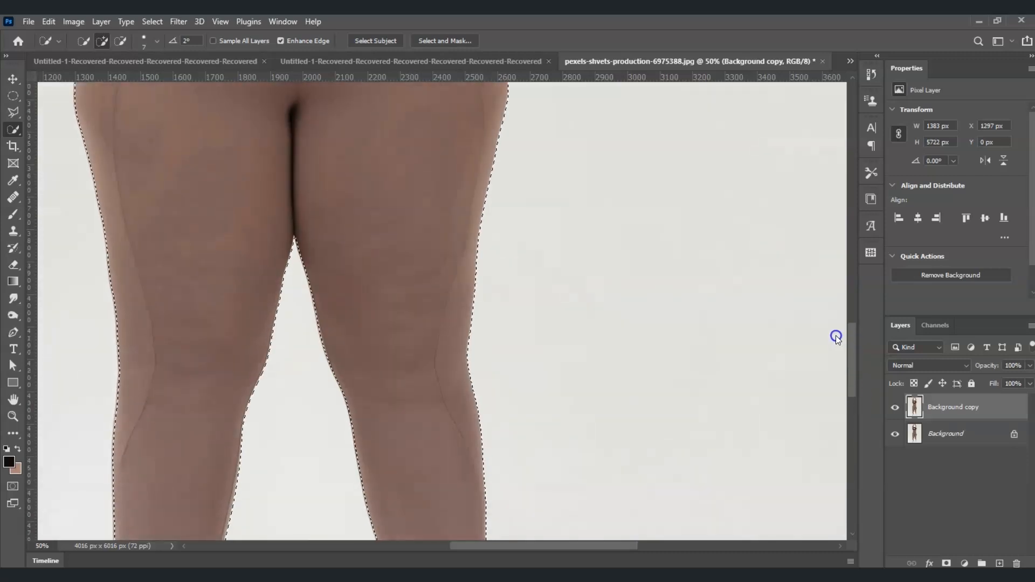
scroll(835, 338, "up", 3)
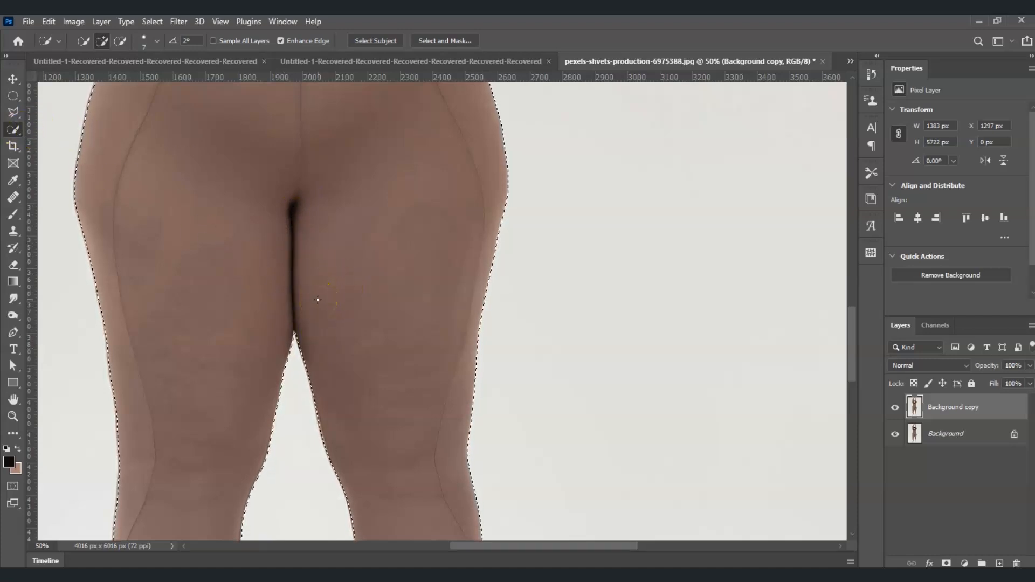
key("alt")
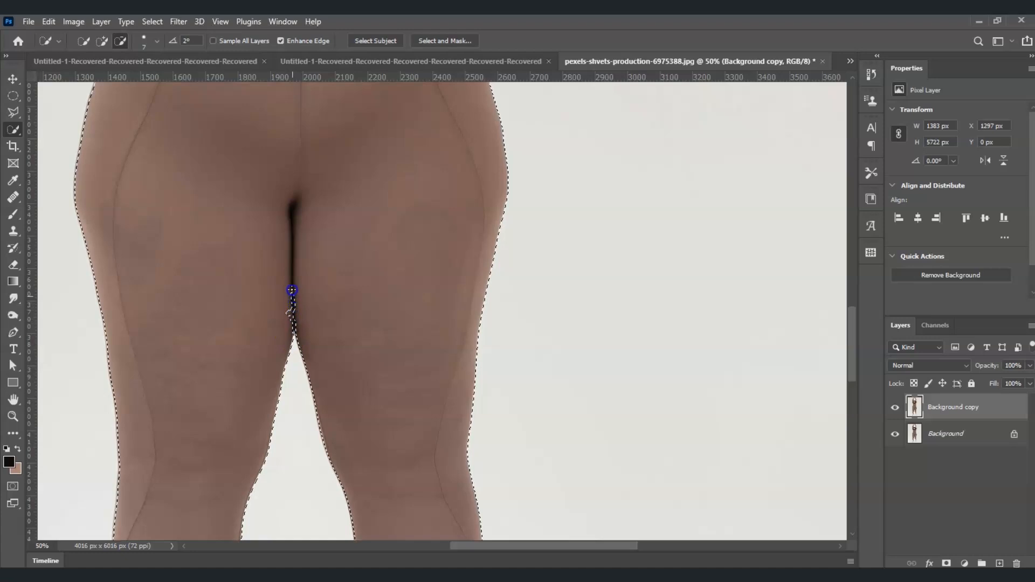
left_click_drag(291, 220, 296, 281)
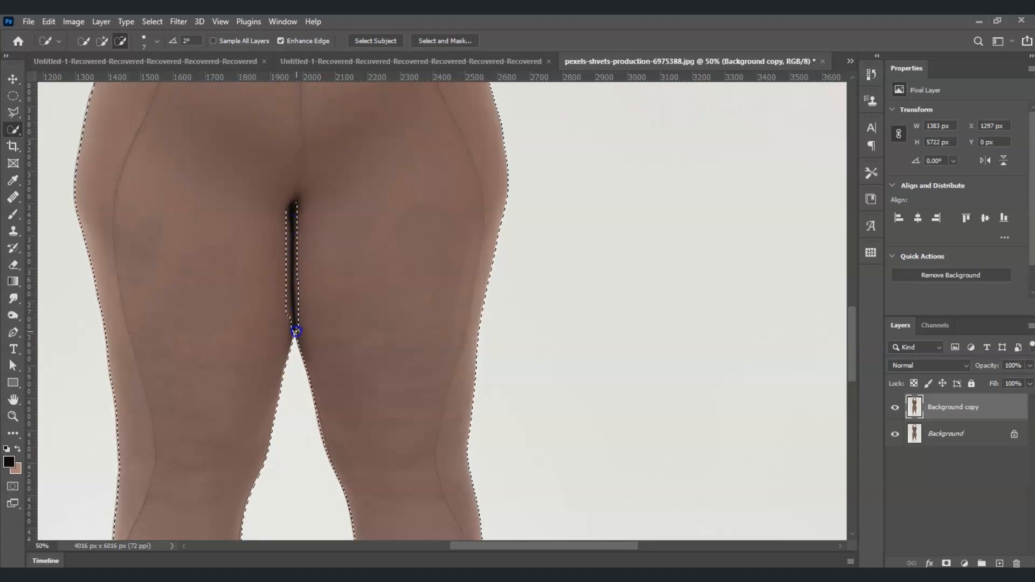
mouse_move(293, 339)
left_mouse_down()
mouse_move(297, 257)
mouse_move(335, 259)
mouse_move(313, 275)
mouse_move(306, 351)
left_mouse_up()
- Copy the selected figure onto a new layer named Subject, checking the cutout with both background layers temporarily hidden
left_click(13, 415)
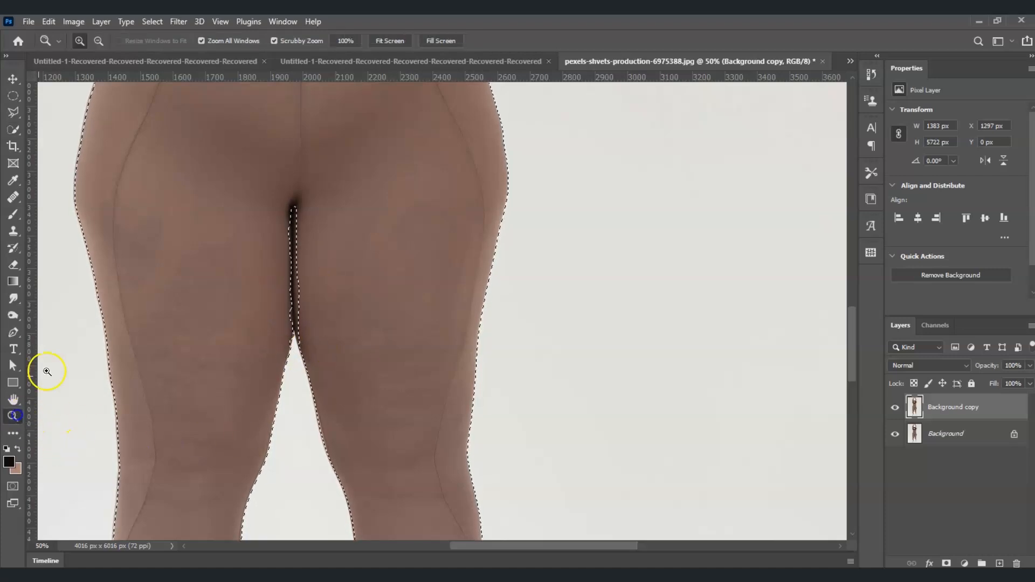
left_click(390, 40)
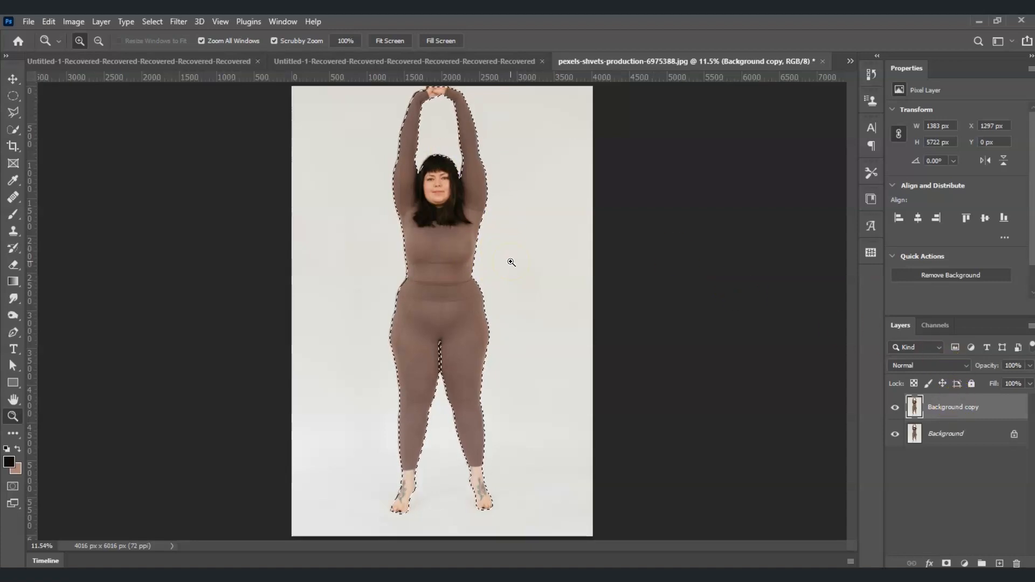
key("ctrl+j")
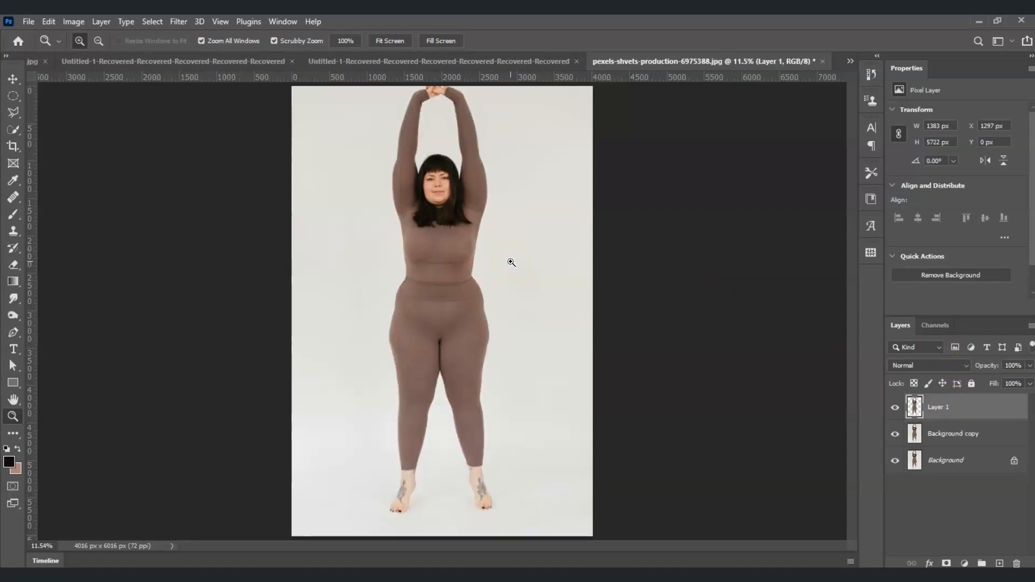
left_click_drag(896, 438, 893, 461)
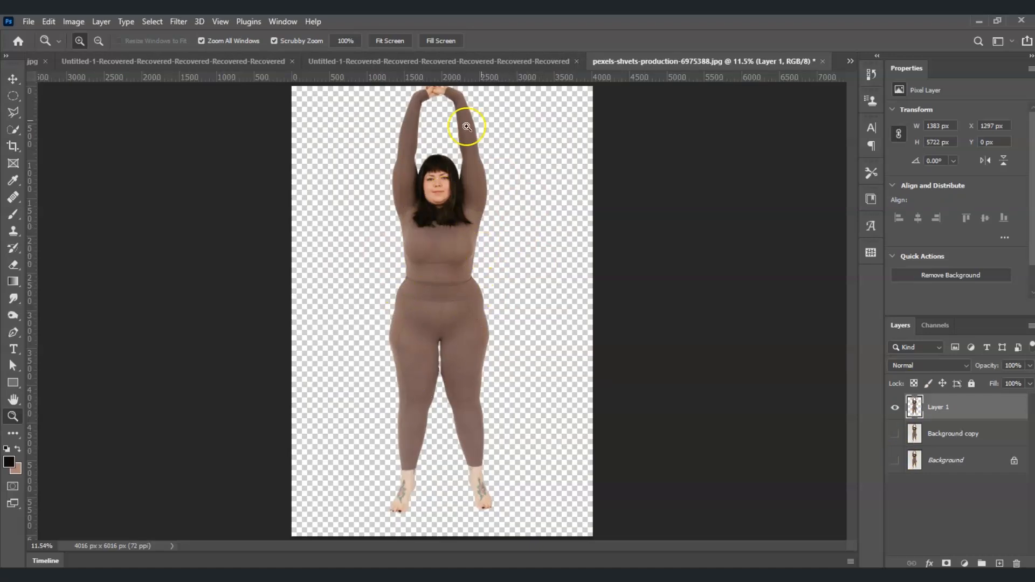
left_click_drag(894, 434, 895, 460)
double_click(939, 407)
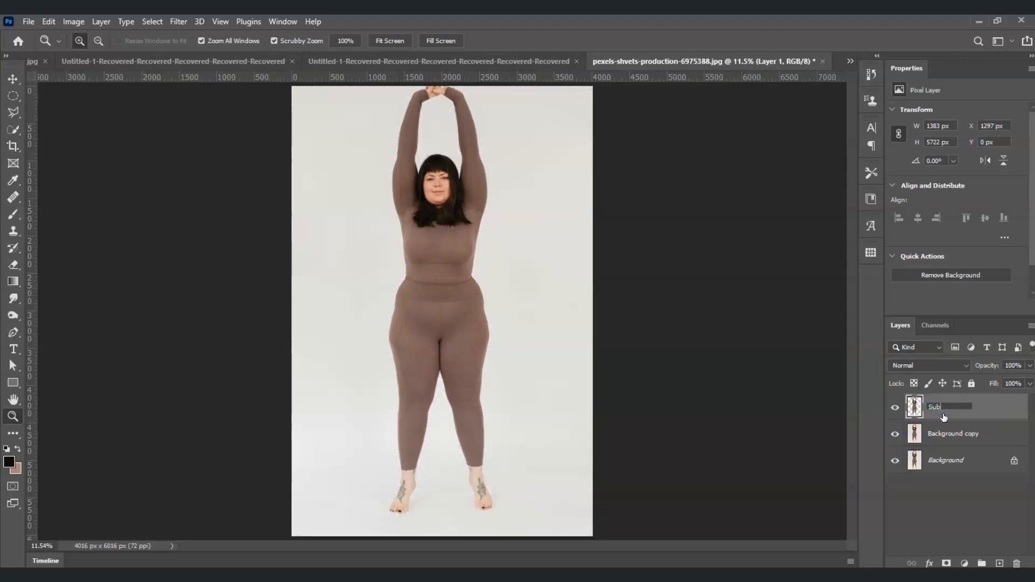
left_click(974, 490)
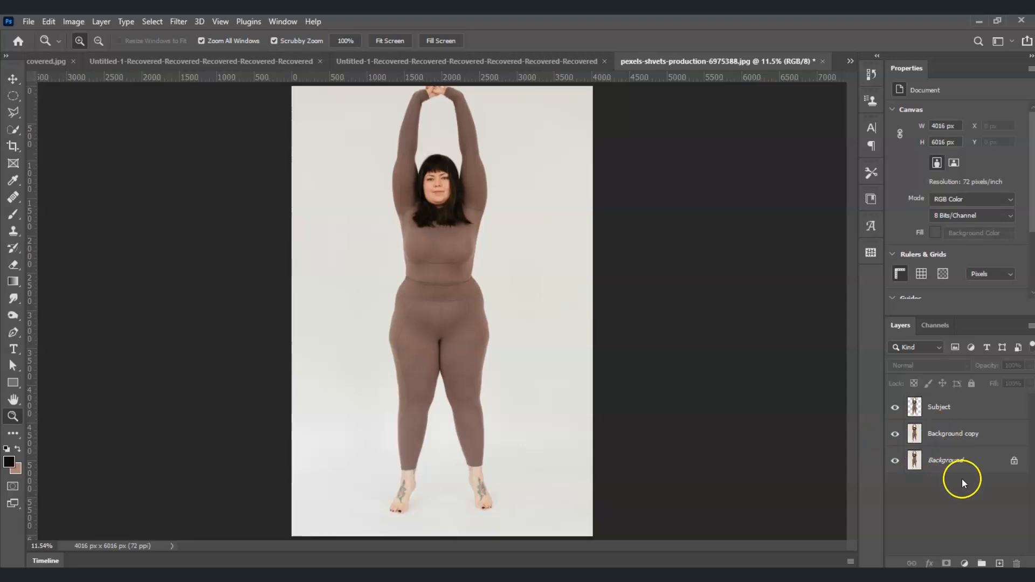
- Load the Subject layer's outline as a selection on the Background copy layer and hide the original Background layer
left_click(914, 410, "ctrl")
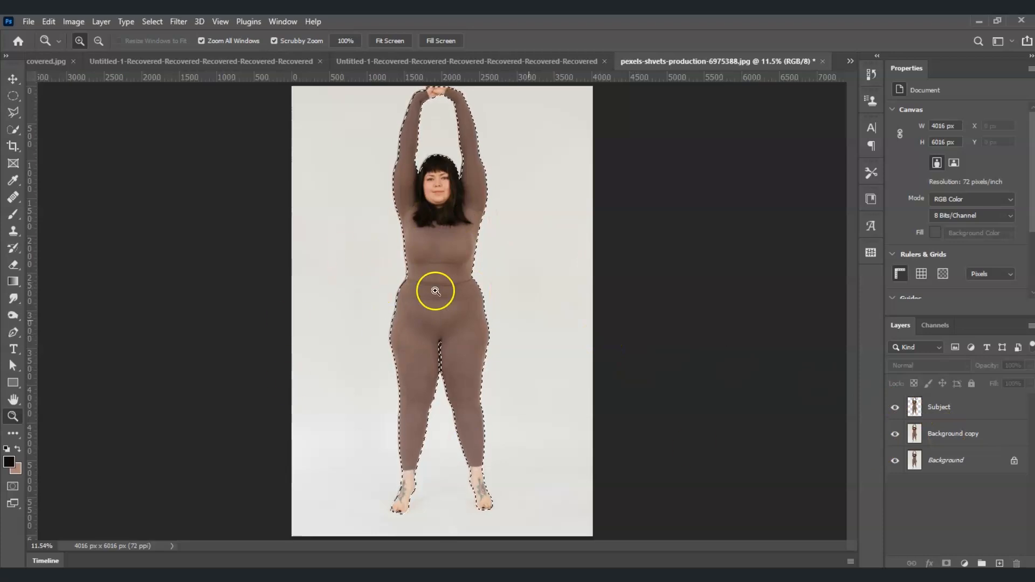
left_click(952, 429)
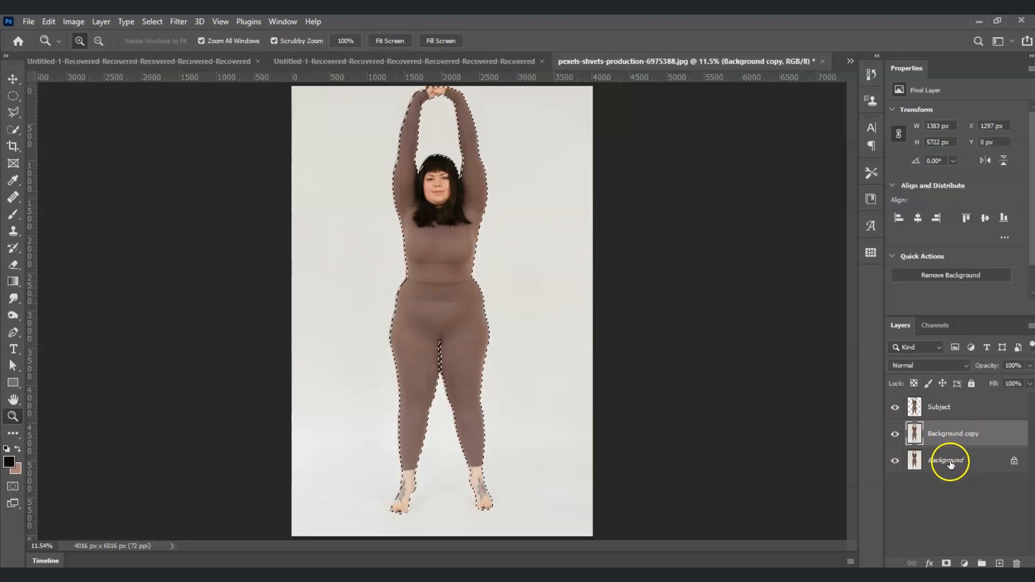
left_click(895, 461)
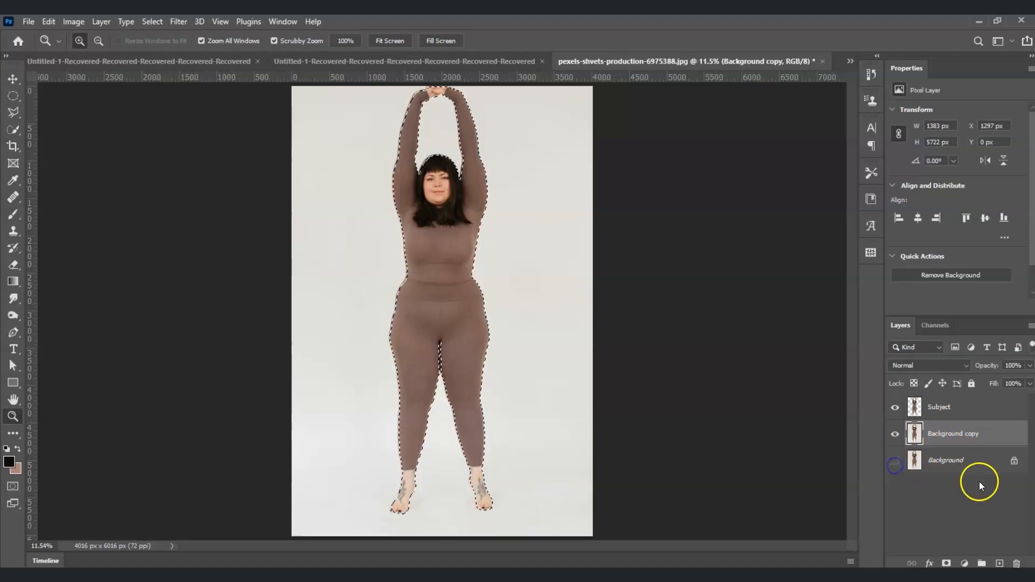
left_click(947, 440)
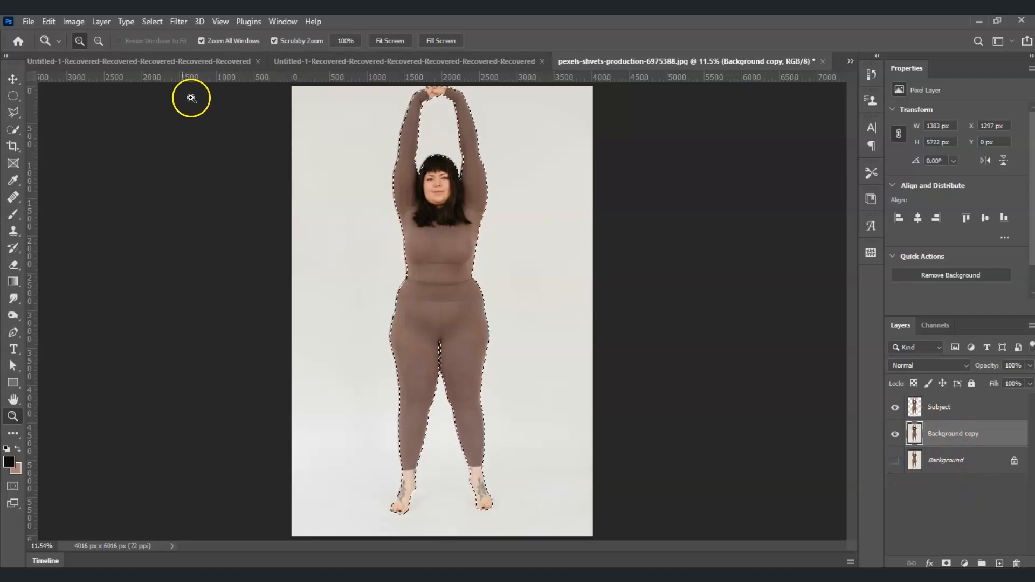
- Expand the figure selection by 10 pixels
left_click(161, 22)
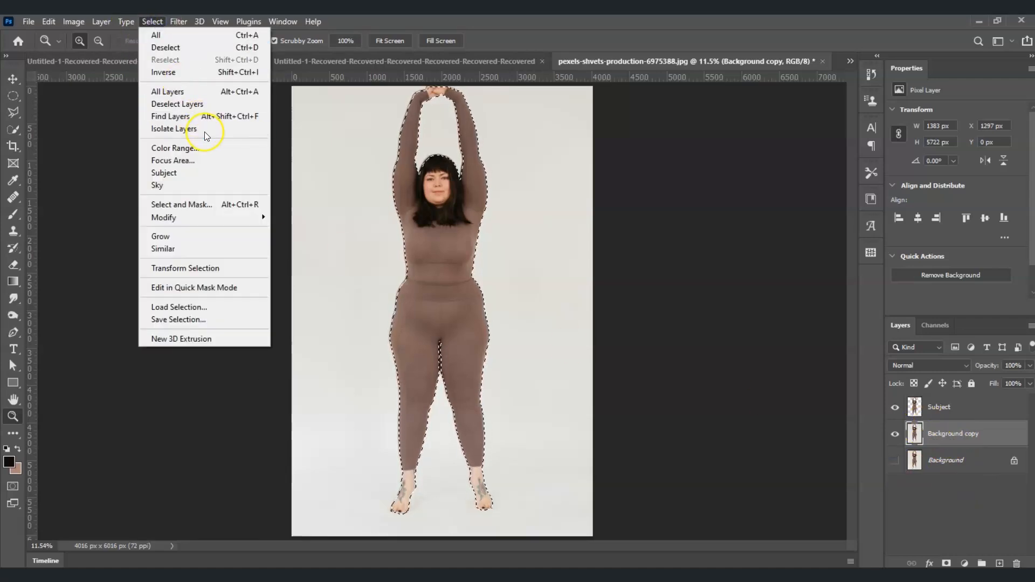
mouse_move(207, 221)
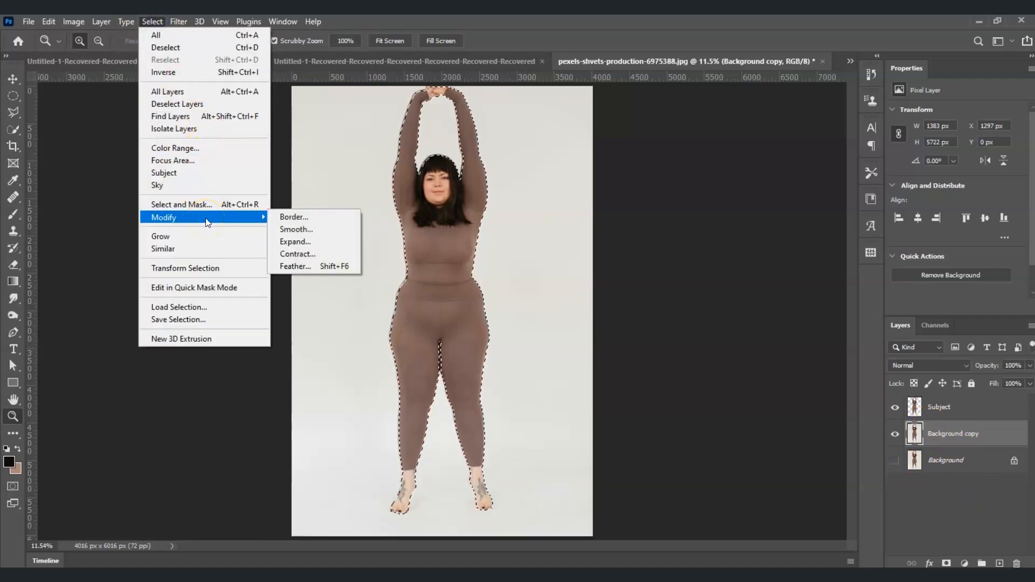
left_click(309, 241)
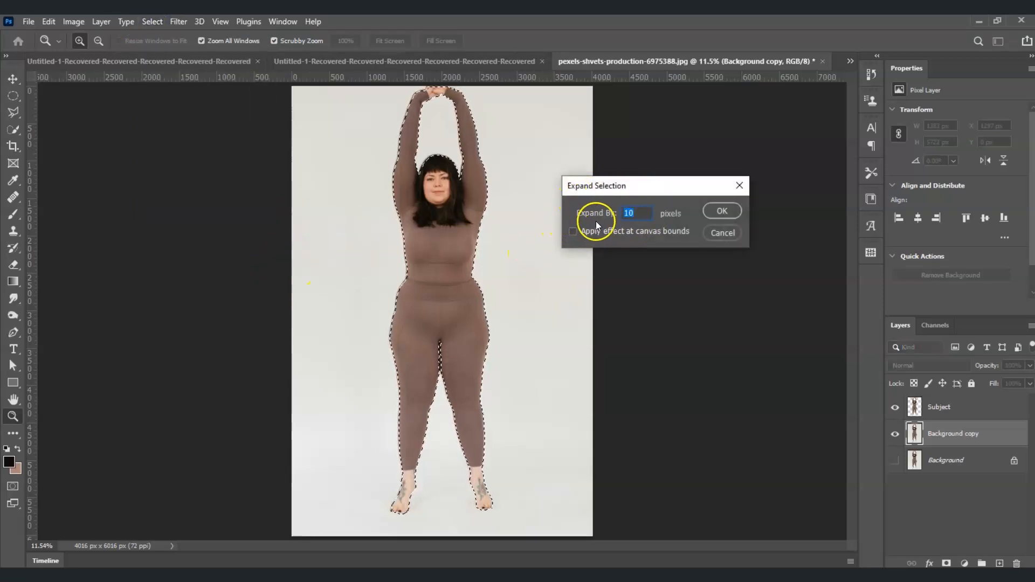
left_click(721, 212)
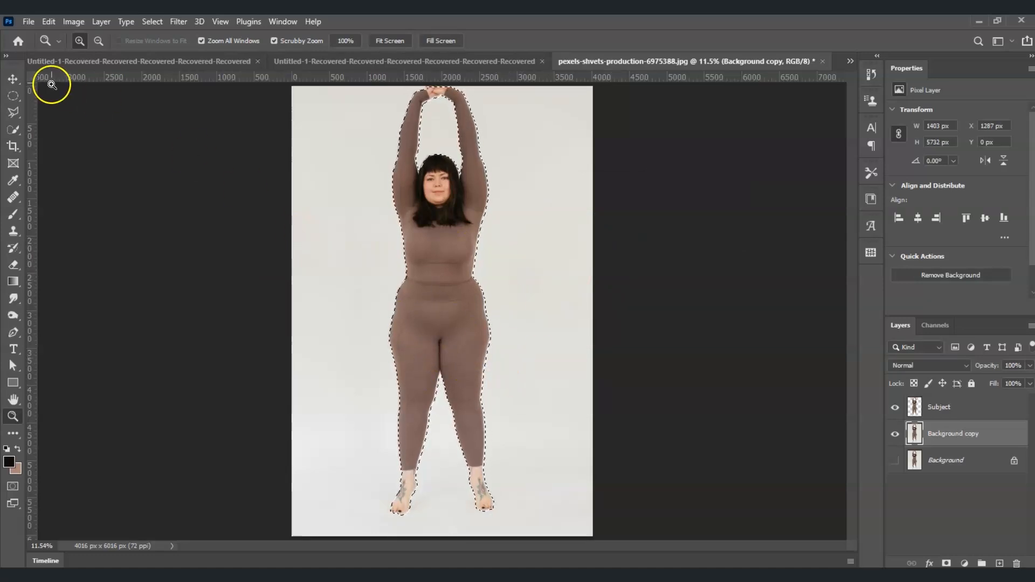
- Fill the selection on Background copy using Content-Aware with Color Adaptation, Normal mode and 100% opacity
left_click(56, 22)
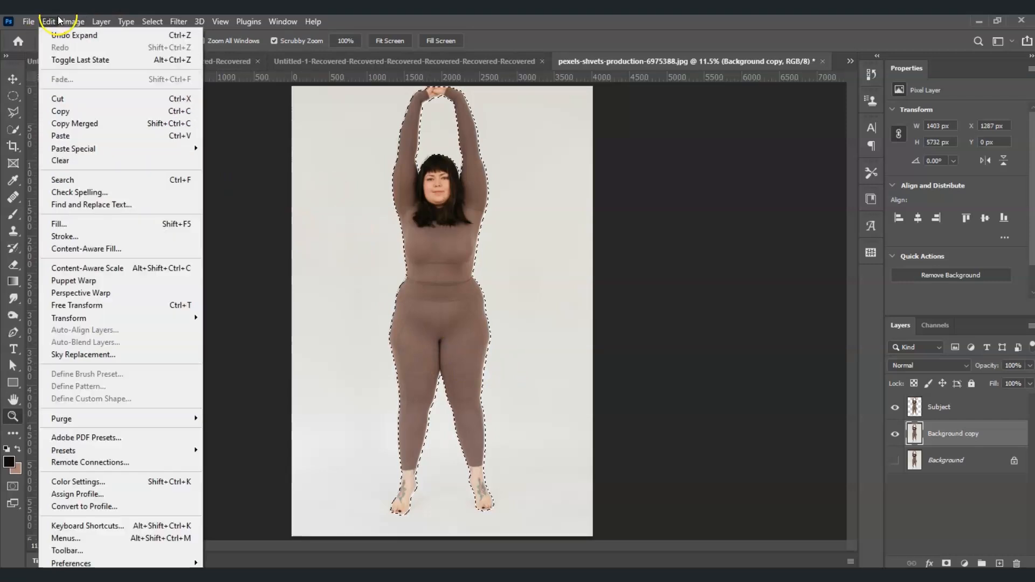
left_click(103, 219)
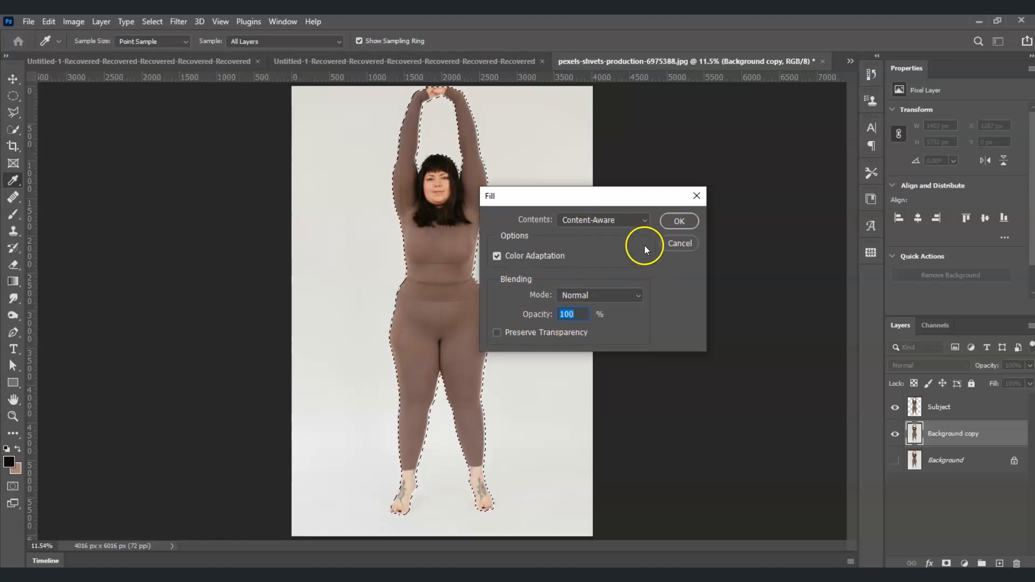
left_click(678, 222)
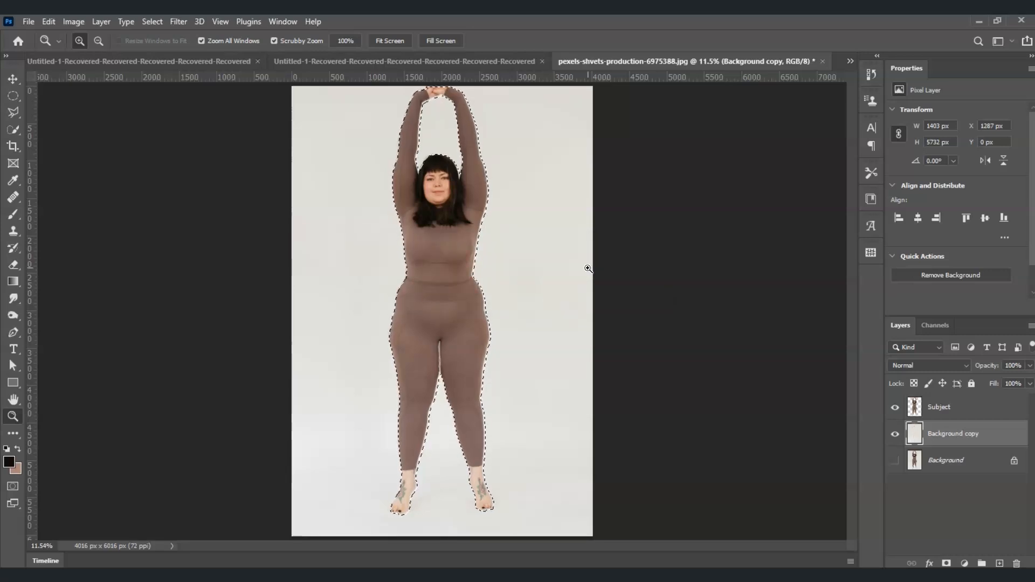
- Check the filled background by toggling the Subject layer's visibility, leave the layer visible and clear the selection
left_click(895, 407)
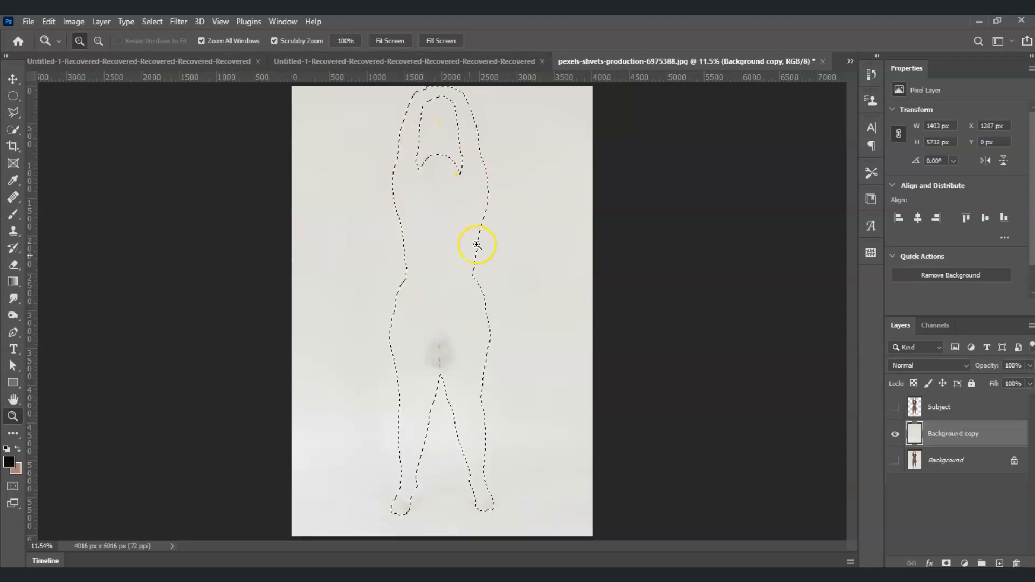
left_click(895, 409)
left_click(895, 410)
left_click(895, 409)
left_click(895, 408)
left_click(896, 408)
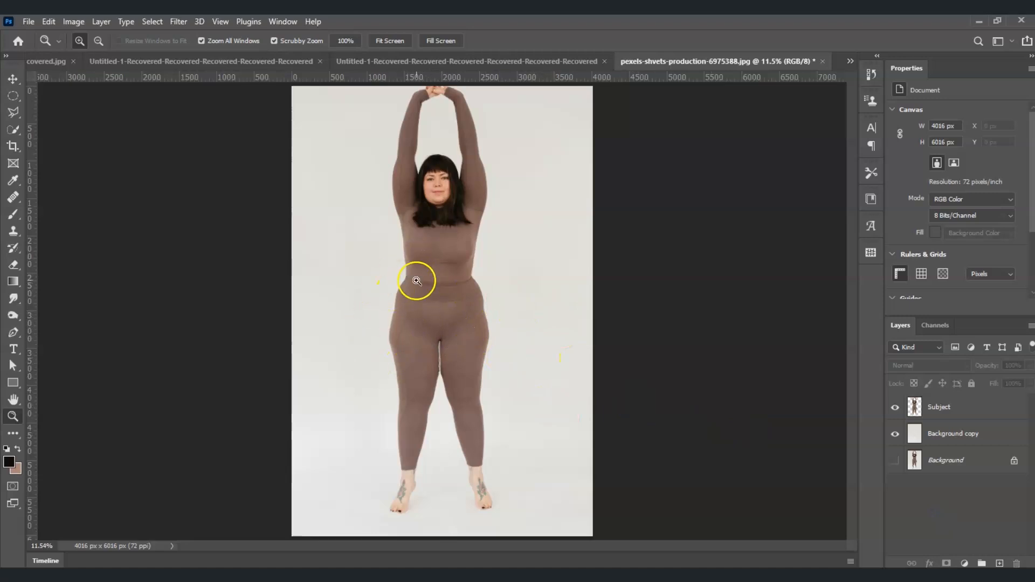
- Start Puppet Warp on the Subject layer and place pins on both hips, knees and ankles
left_click(953, 415)
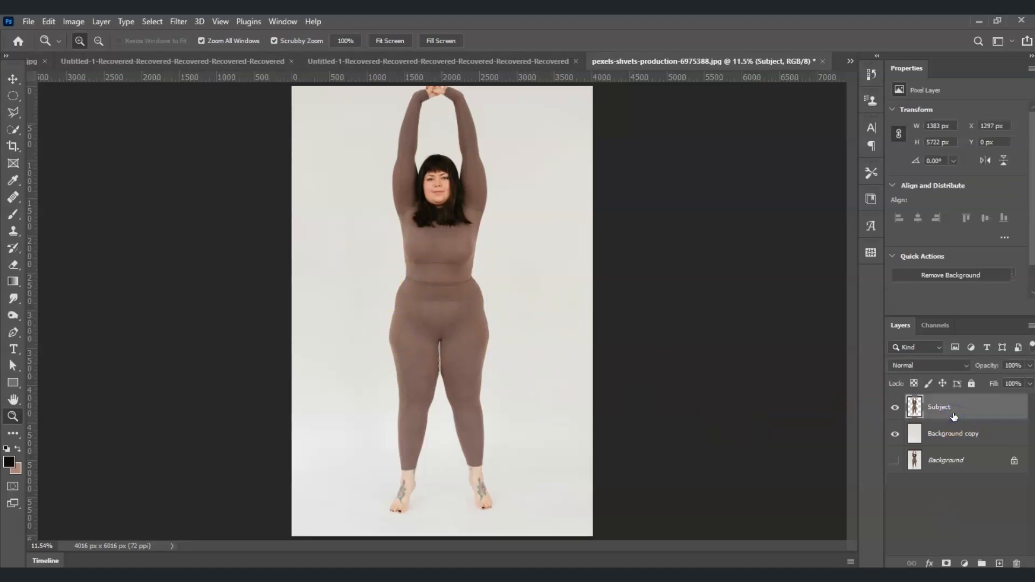
left_click(955, 408)
left_click(49, 22)
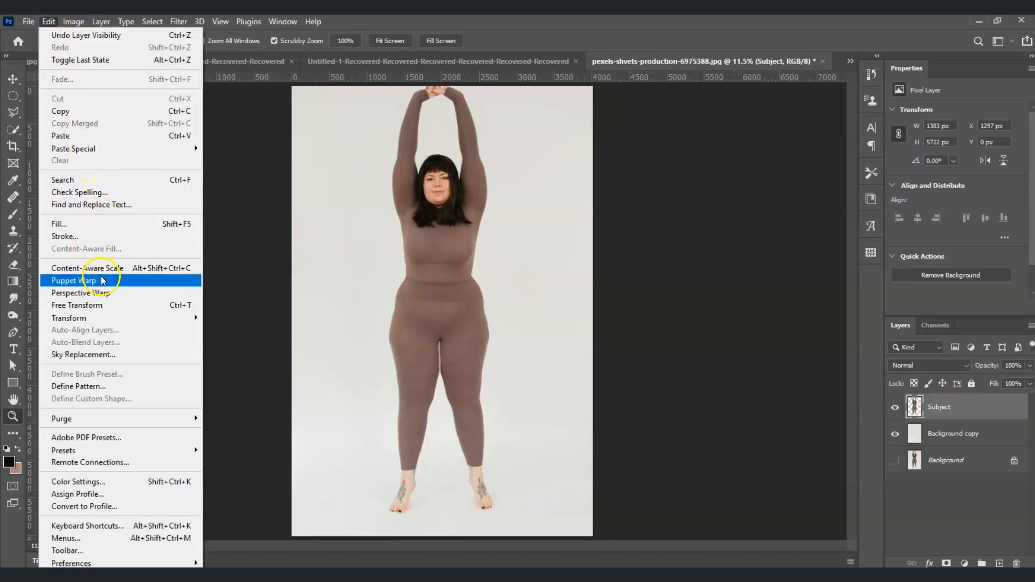
left_click(162, 313)
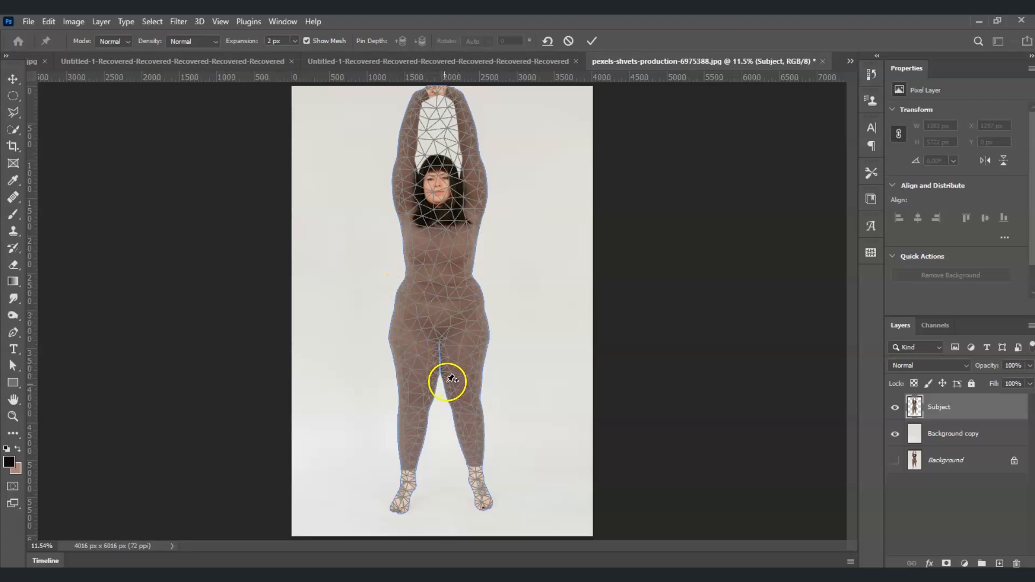
left_click(414, 317)
left_click(467, 316)
left_click(413, 384)
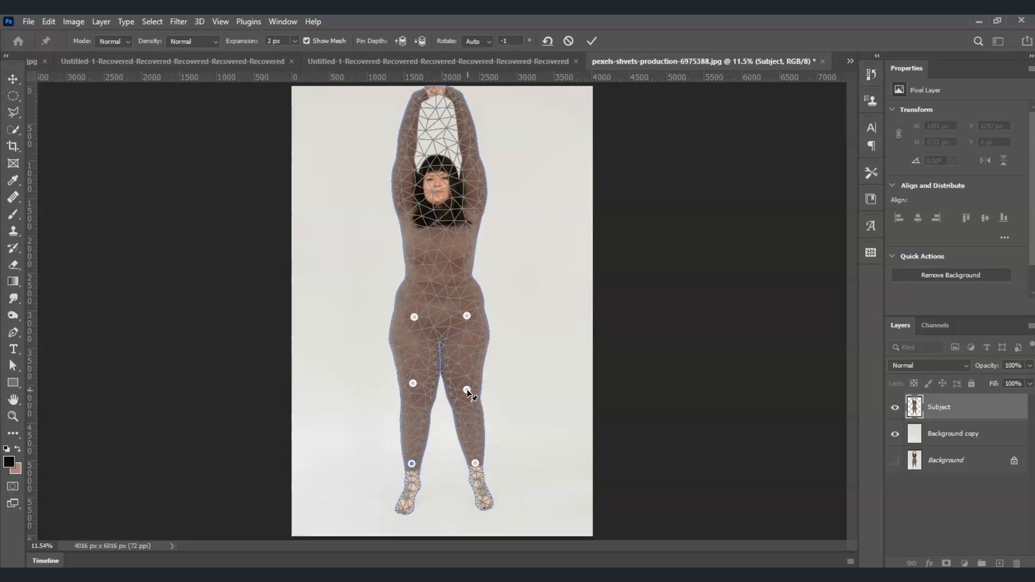
- Move the two knee pins slightly outward to widen the gap between the legs, and apply the warp
left_click_drag(468, 390, 474, 391)
left_click_drag(413, 383, 410, 384)
left_click(506, 445)
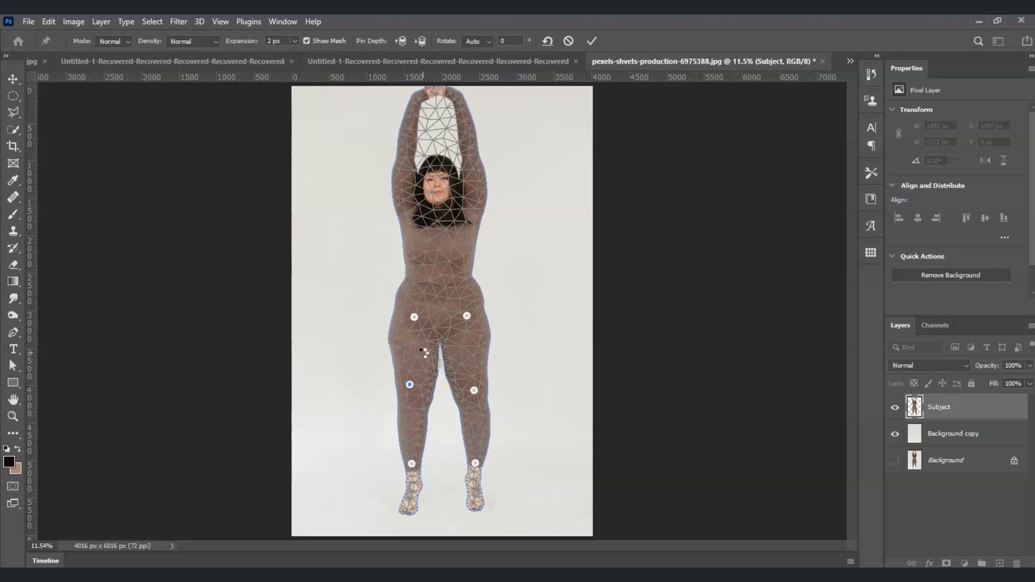
key("Return")
- Outline the ragged inner-thigh edges around the gap below the crotch with the Polygonal Lasso
key("z")
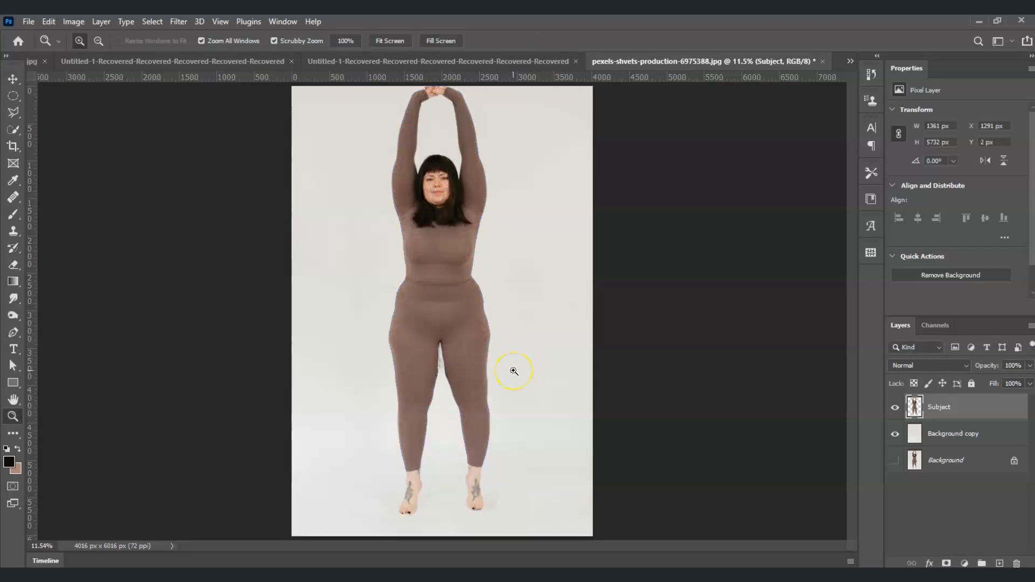
left_click(438, 365)
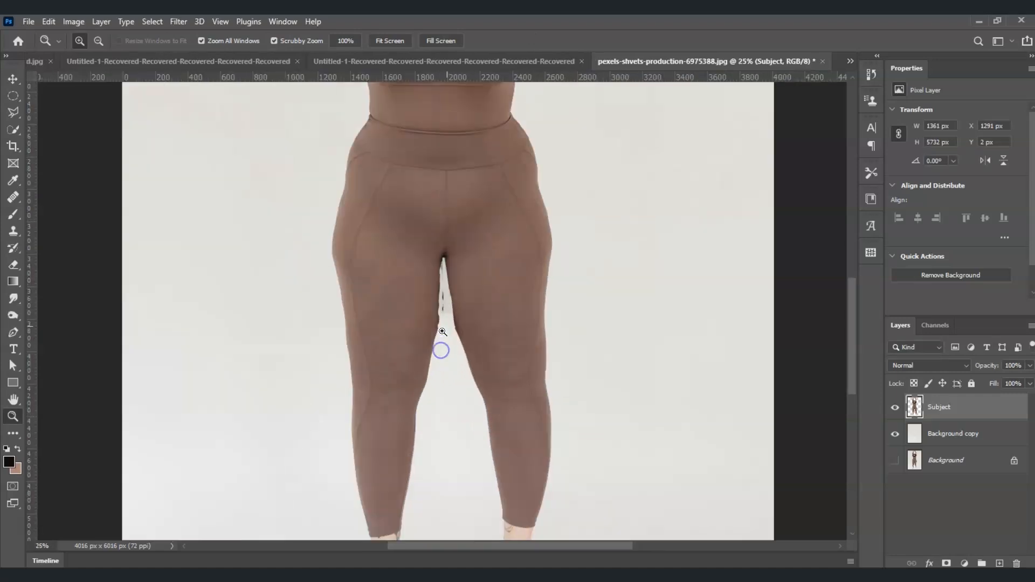
left_click(454, 286)
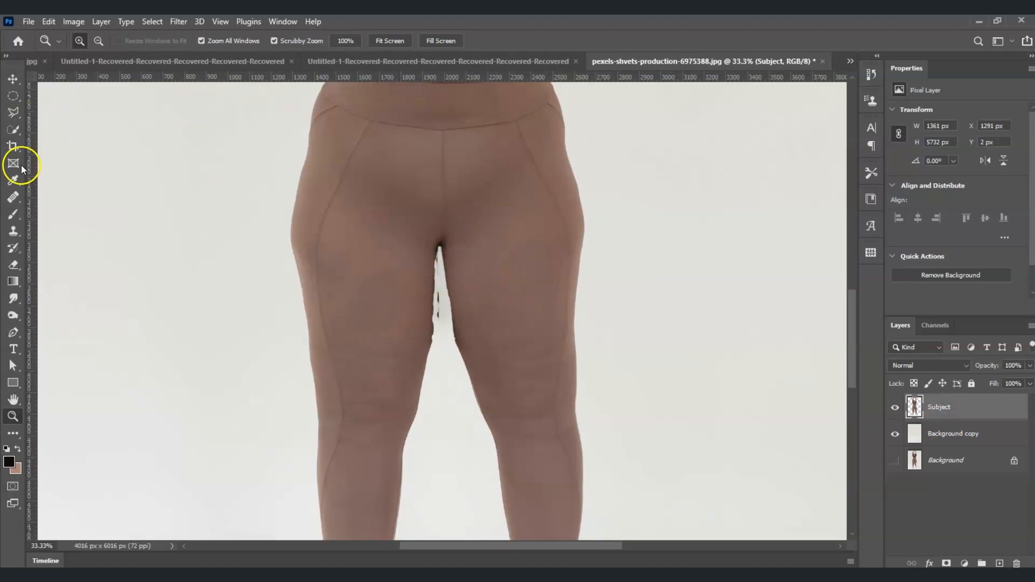
left_click(16, 112)
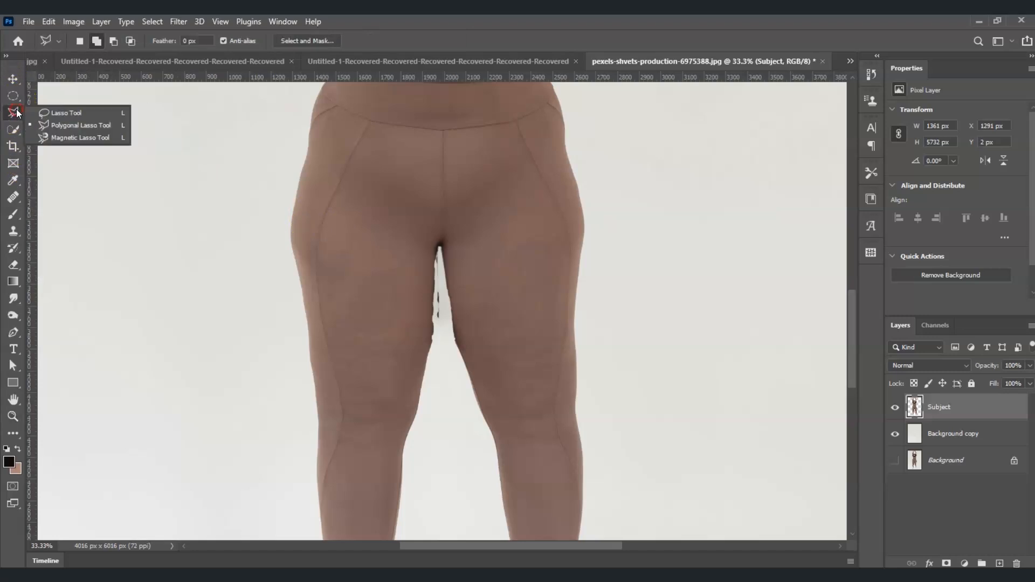
left_click(66, 125)
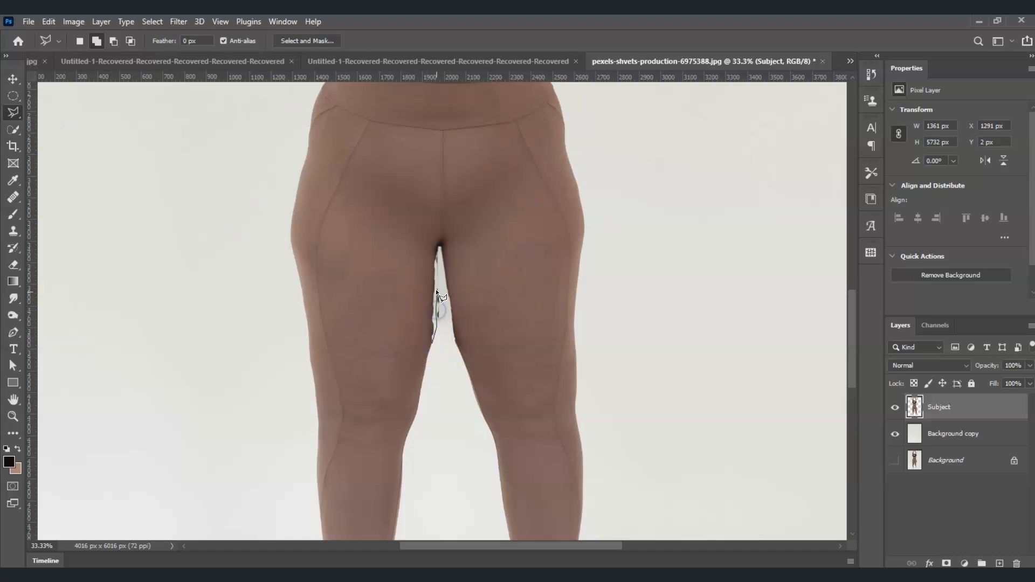
left_click(461, 286)
left_click(458, 342)
left_click(438, 231)
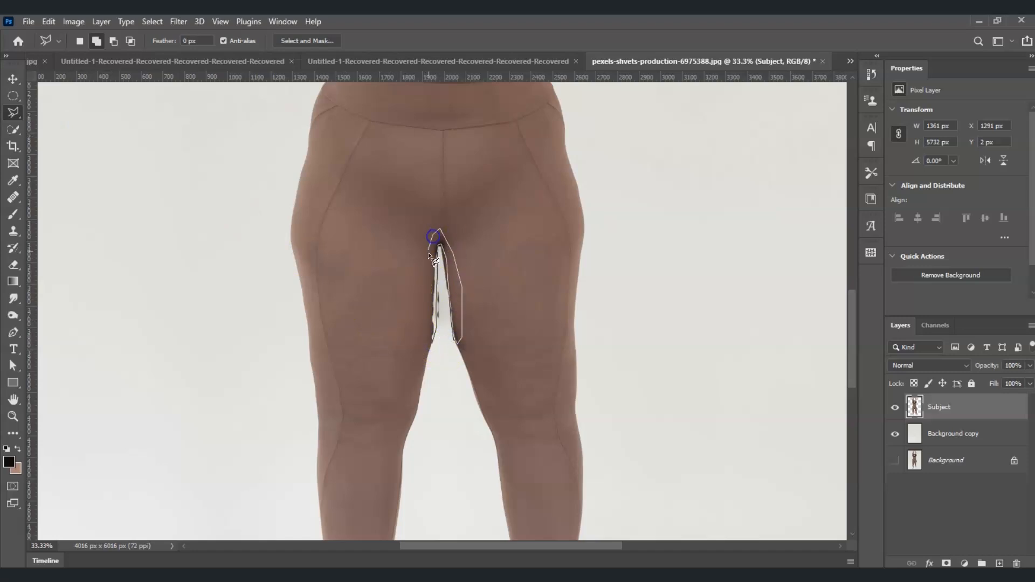
left_click(434, 346)
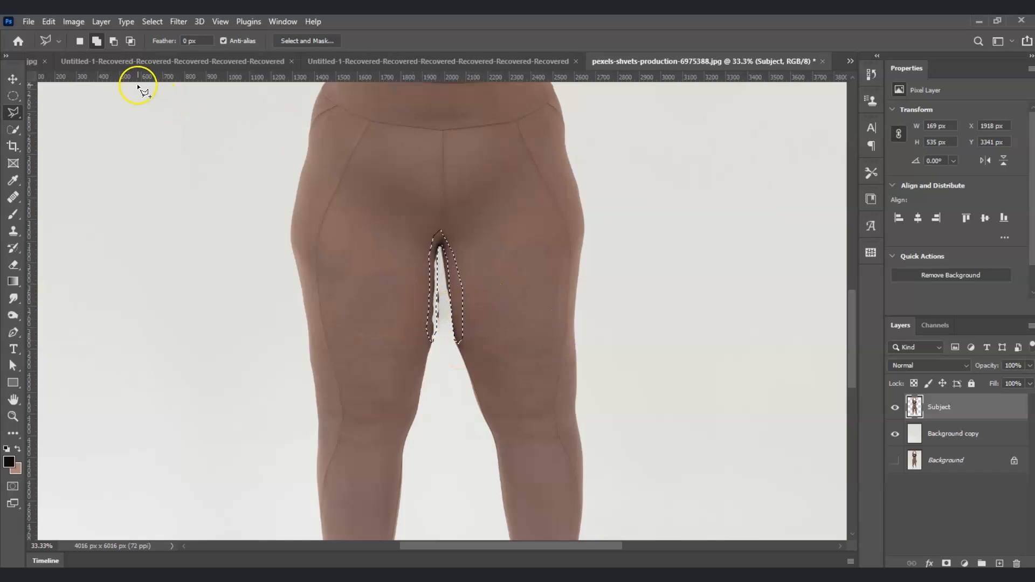
- Fill the inner-thigh selection using Content-Aware with Color Adaptation, Normal mode and 100% opacity, and deselect
left_click(48, 22)
mouse_move(73, 22)
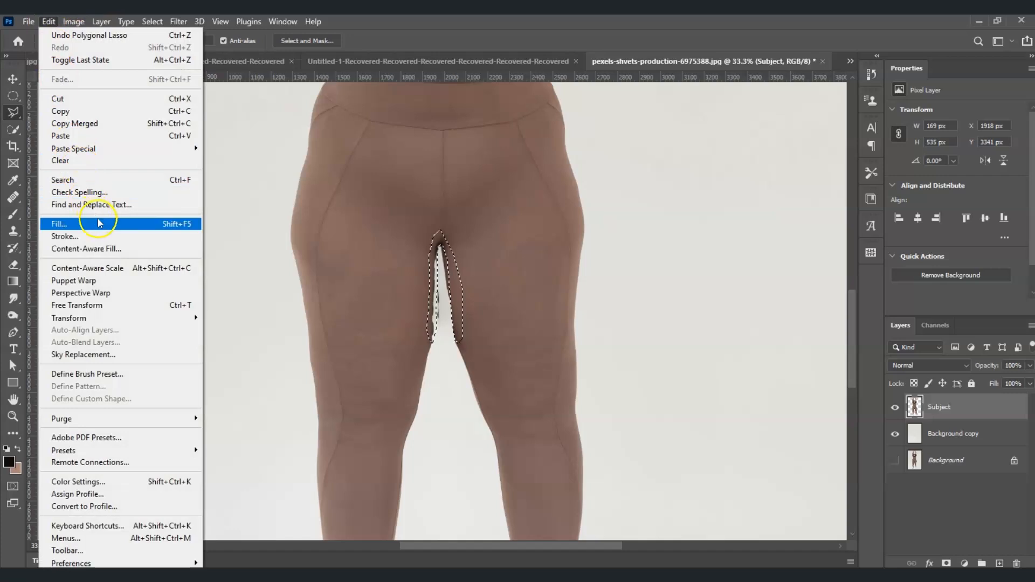
left_click(81, 224)
left_click_drag(581, 196, 657, 154)
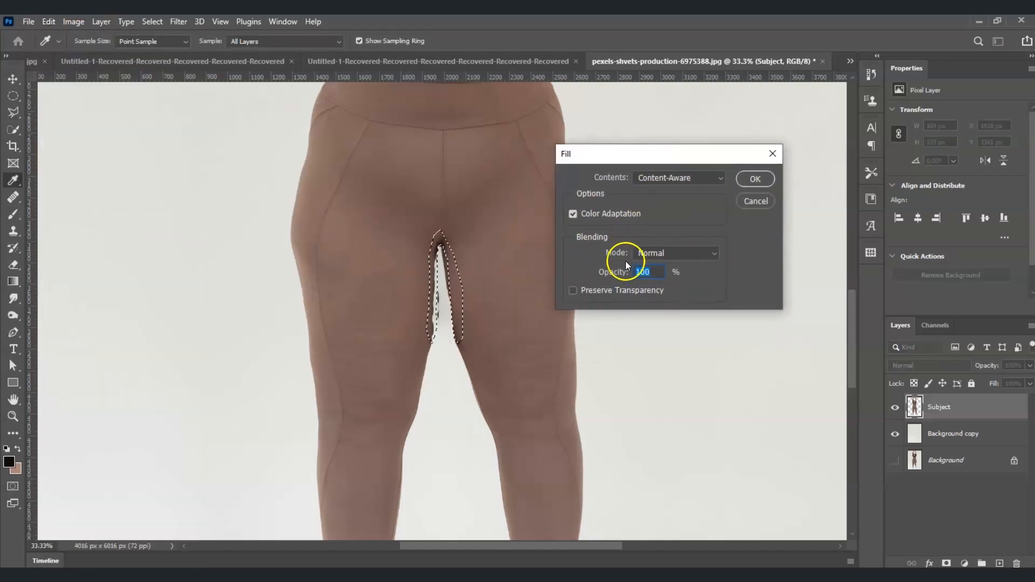
left_click(753, 181)
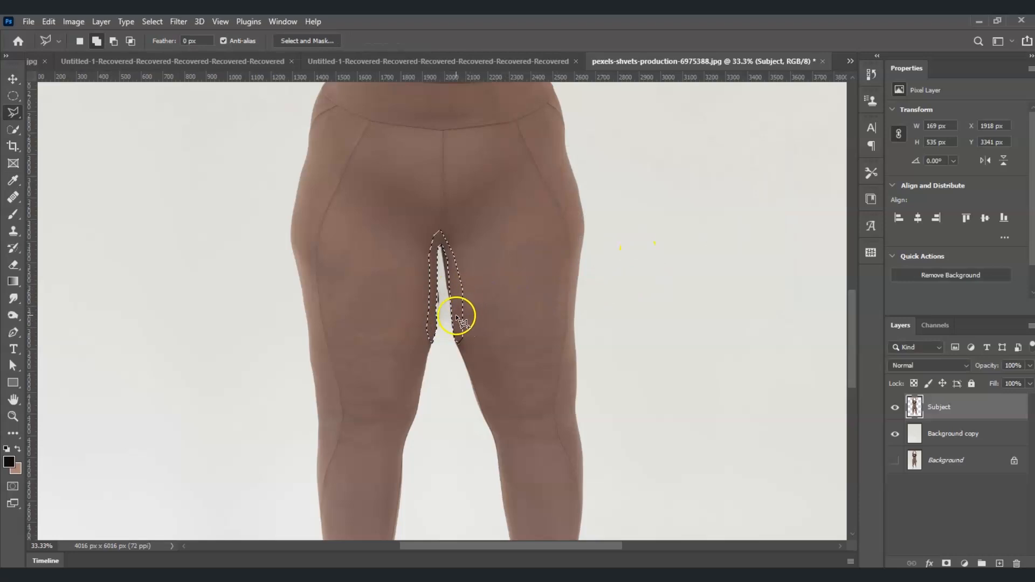
key("ctrl+d")
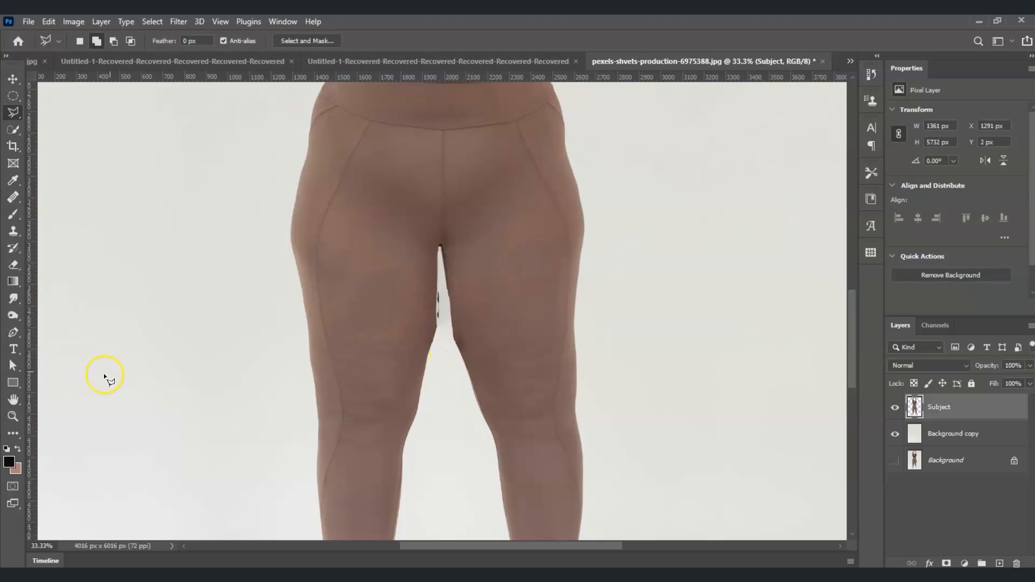
- Fit the whole image in view and open the Subject layer in Liquify with the Forward Warp tool
left_click(13, 416)
left_click(390, 40)
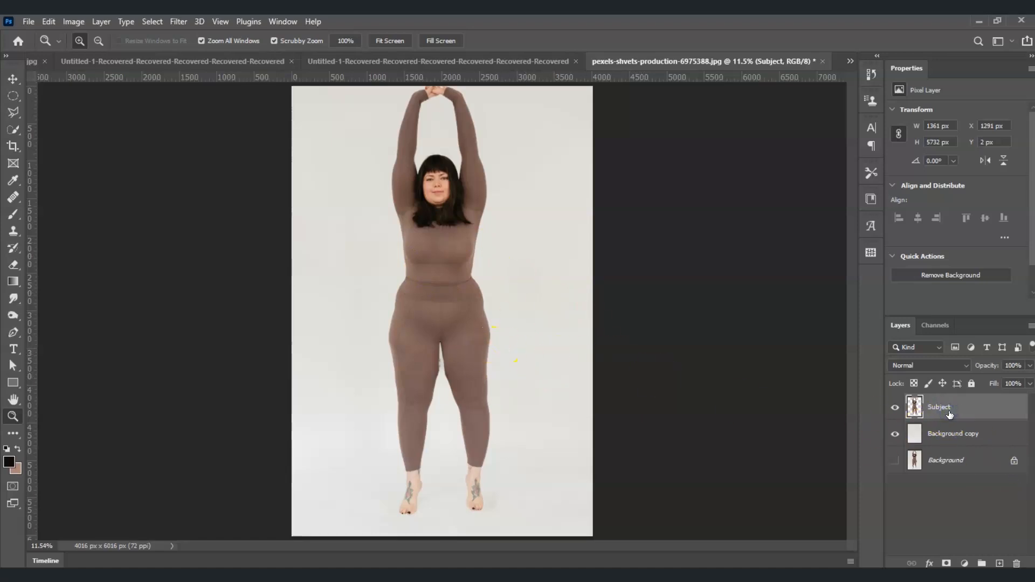
left_click(171, 21)
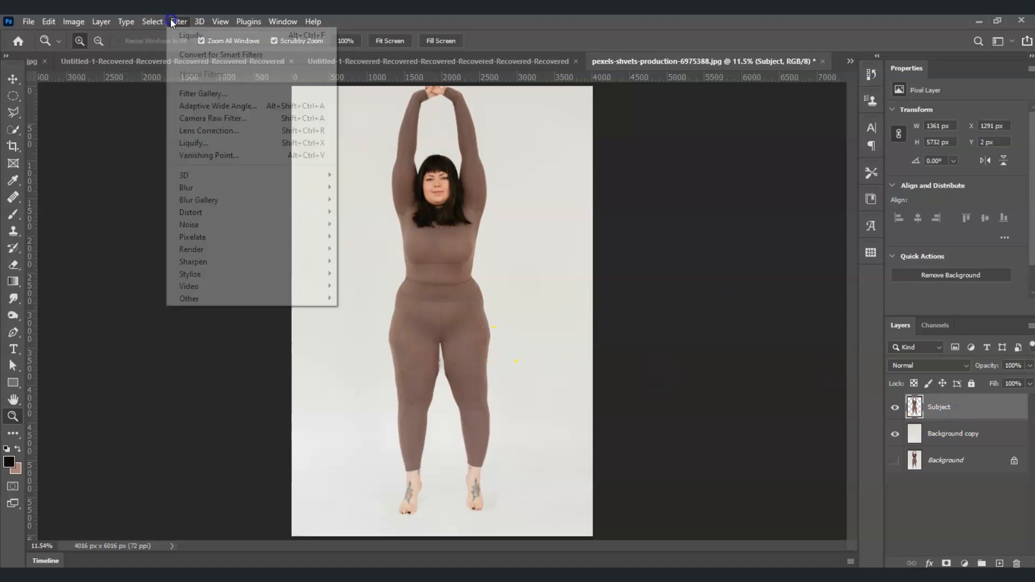
left_click(209, 143)
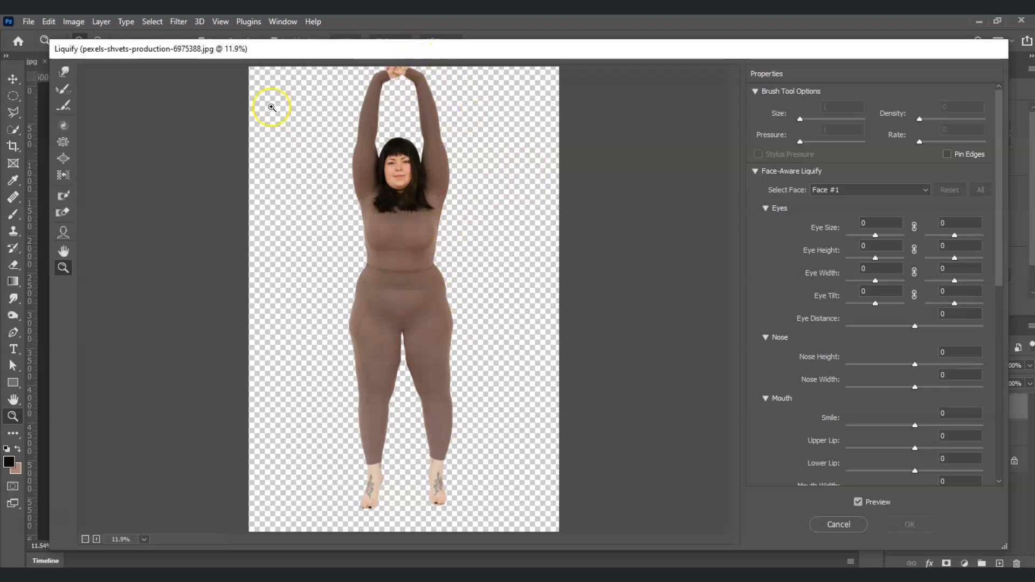
left_click(62, 76)
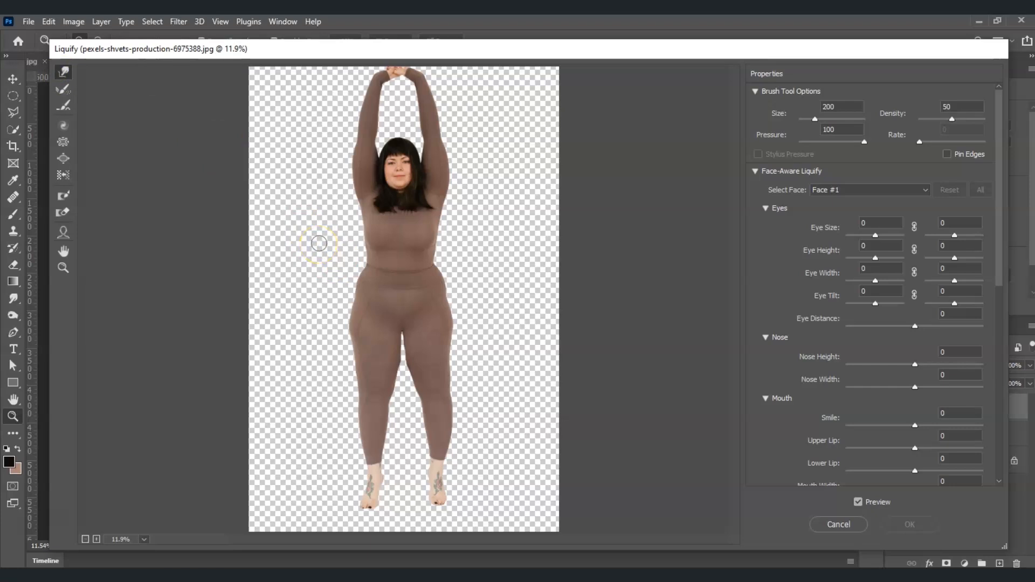
- Enlarge the Forward Warp brush to 1500 and push both hips and outer thighs inward
key("bracketright")
key("bracketright")
key("bracketright")
key("bracketright")
key("bracketright")
key("bracketright")
key("bracketright")
key("bracketright")
key("bracketright")
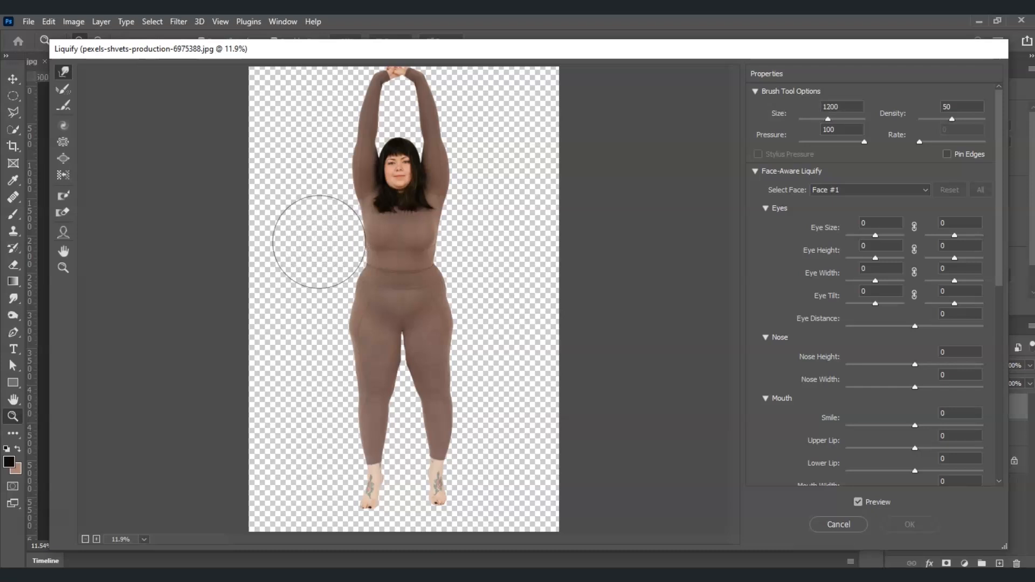
key("bracketright")
key("bracketright")
key("bracketright")
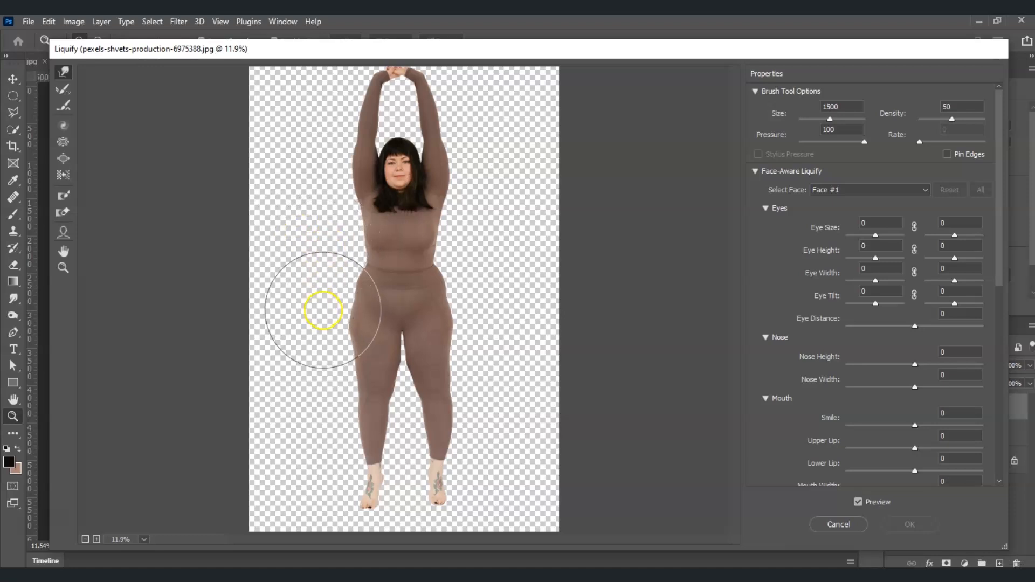
key("bracketleft")
left_click_drag(344, 302, 355, 303)
left_click_drag(358, 346, 365, 347)
left_click_drag(455, 329, 432, 275)
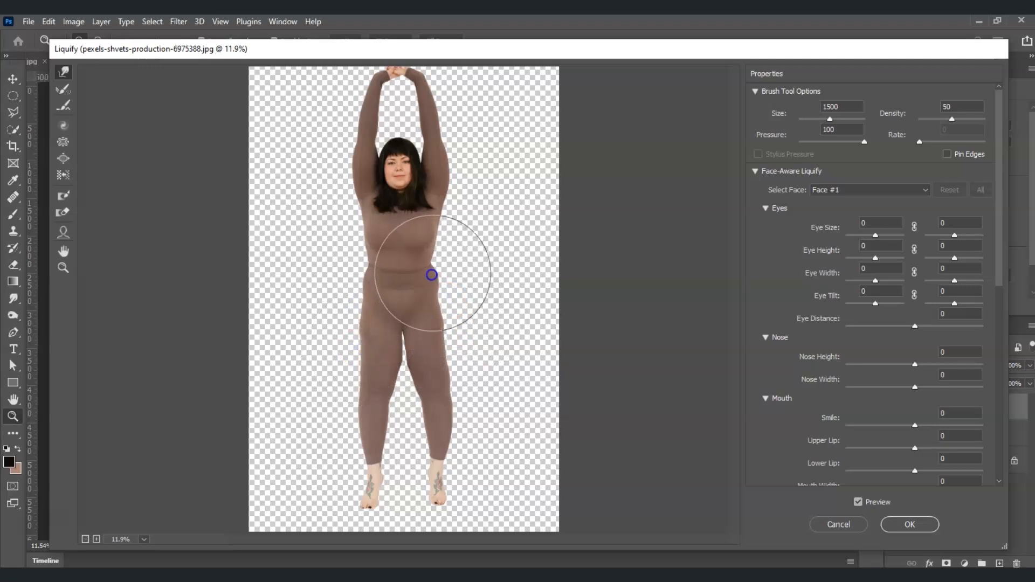
- Push the underarm areas, outer thighs, calves and waist inward with the large Forward Warp brush
left_click_drag(455, 203, 448, 202)
left_click_drag(359, 185, 366, 181)
left_click_drag(361, 326, 365, 330)
left_click_drag(446, 363, 441, 363)
left_click_drag(455, 407, 452, 414)
left_click_drag(334, 421, 342, 421)
left_click_drag(328, 347, 337, 346)
mouse_move(337, 298)
left_mouse_down()
mouse_move(311, 296)
mouse_move(341, 302)
mouse_move(361, 277)
mouse_move(425, 277)
left_mouse_up()
- Reduce the brush to 600 and refine the hip, inner thighs and inner calves to slim the legs
key("bracketleft")
key("bracketleft")
key("bracketleft")
key("bracketleft")
key("bracketleft")
key("bracketleft")
key("bracketleft")
key("bracketleft")
key("bracketleft")
left_click_drag(434, 299, 432, 297)
mouse_move(450, 374)
left_mouse_down()
mouse_move(413, 339)
mouse_move(390, 357)
left_mouse_up()
mouse_move(405, 357)
left_mouse_down()
mouse_move(413, 358)
mouse_move(386, 358)
left_mouse_up()
left_click_drag(410, 358, 423, 358)
left_click_drag(385, 441, 377, 444)
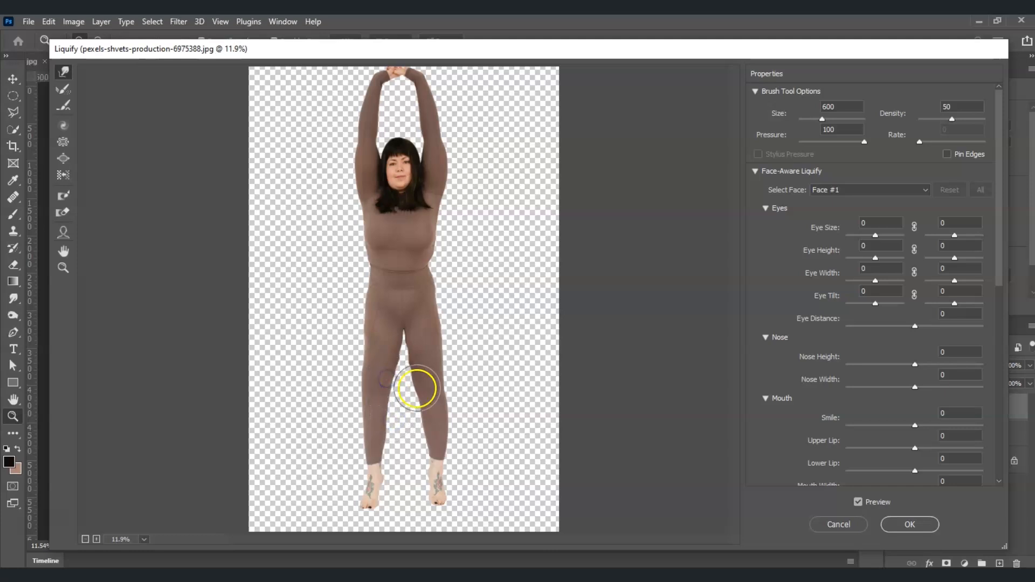
- Slim the upper arms, sides of the chest and waist with Forward Warp strokes, reducing the brush to 500
key("bracketright")
key("bracketright")
left_click_drag(346, 180, 357, 180)
left_click_drag(455, 176, 441, 148)
key("bracketleft")
key("bracketleft")
key("bracketleft")
left_click_drag(448, 123, 424, 123)
left_click_drag(378, 236, 382, 212)
left_click_drag(353, 162, 360, 187)
left_click_drag(453, 176, 448, 176)
left_click_drag(441, 215, 431, 220)
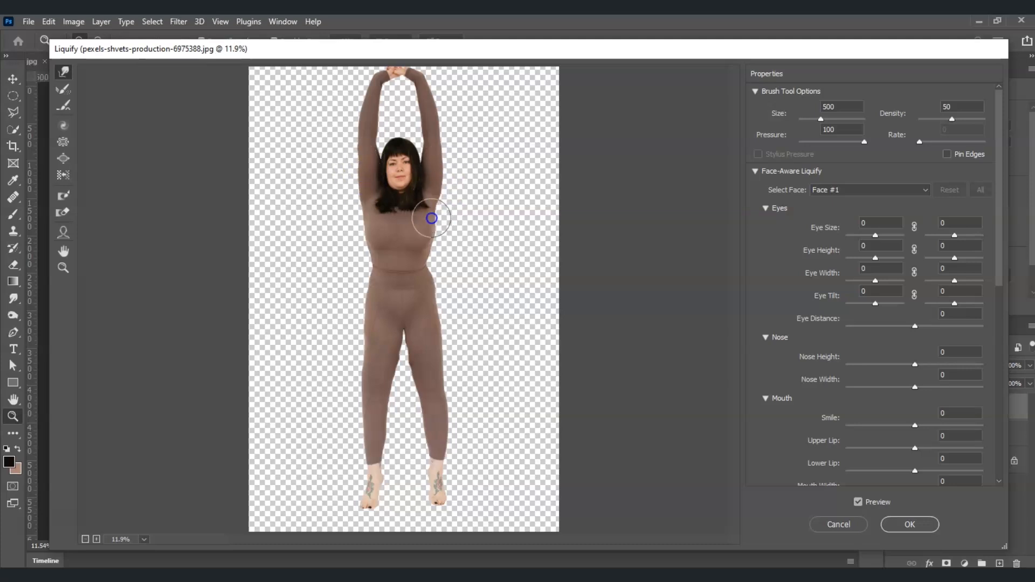
left_click_drag(369, 264, 418, 251)
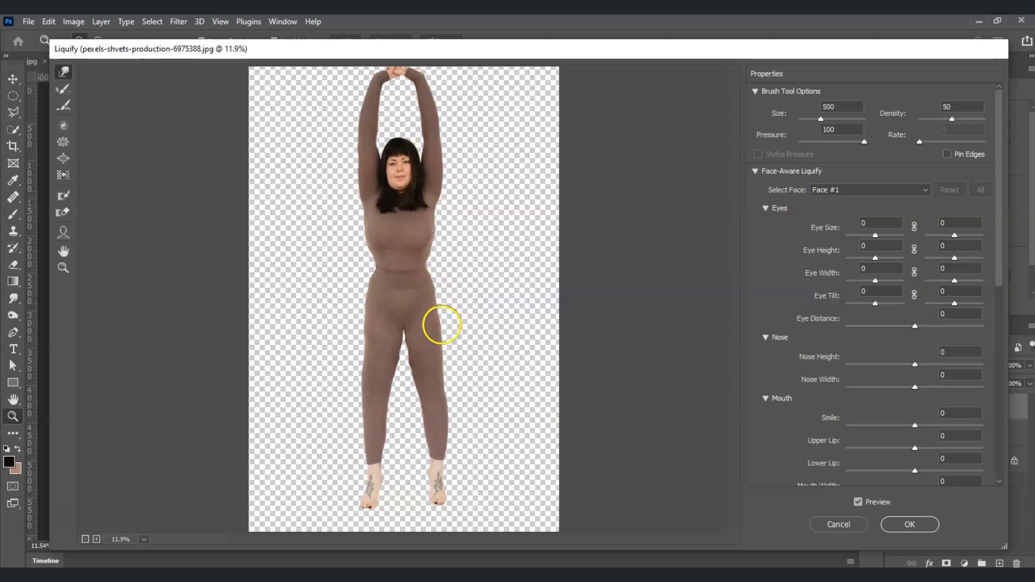
- Refine the contours of both lower legs and knees with a Forward Warp brush of size 700
left_click_drag(435, 421, 425, 412)
left_click_drag(436, 453, 429, 451)
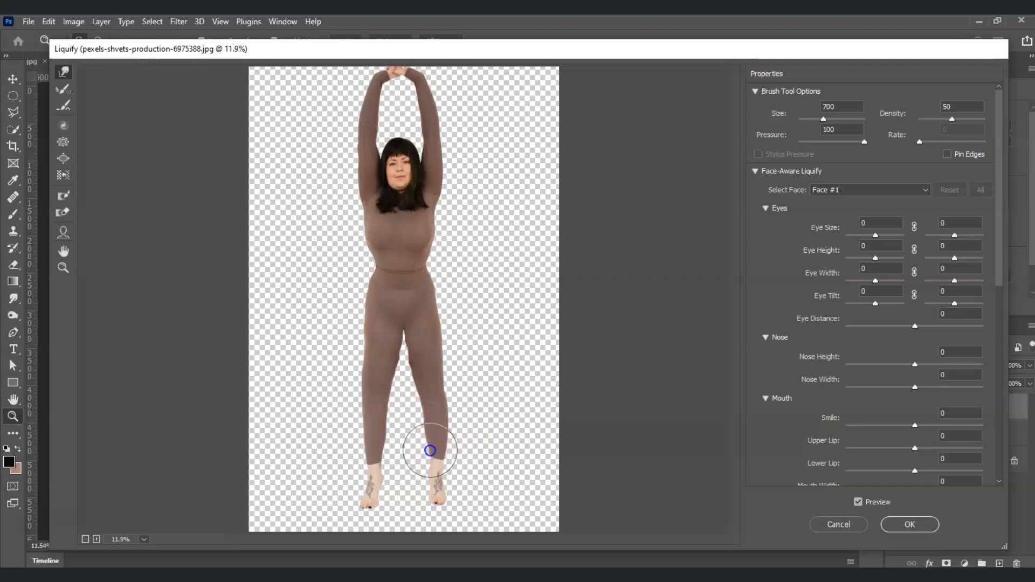
left_click(397, 452)
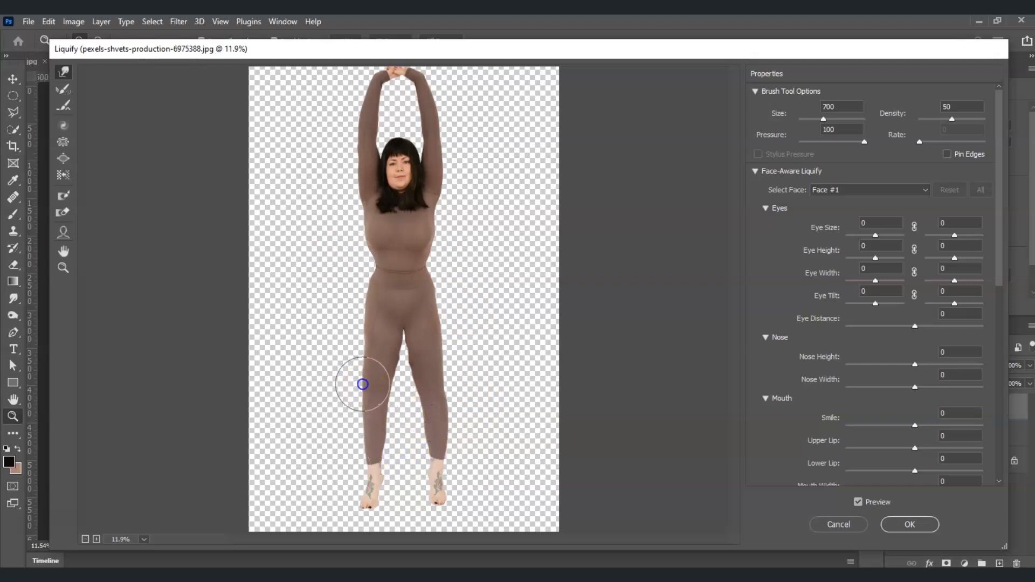
left_click(448, 392)
left_click(459, 415)
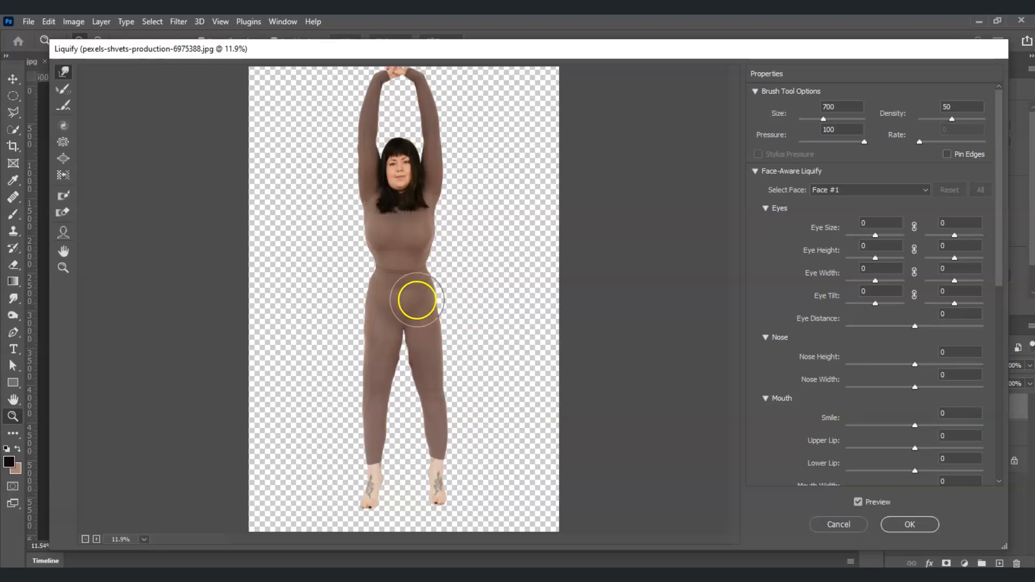
- Shrink the chest and lower abdomen with the Pucker tool at brush size 800, density 50 and rate 80
left_click(65, 146)
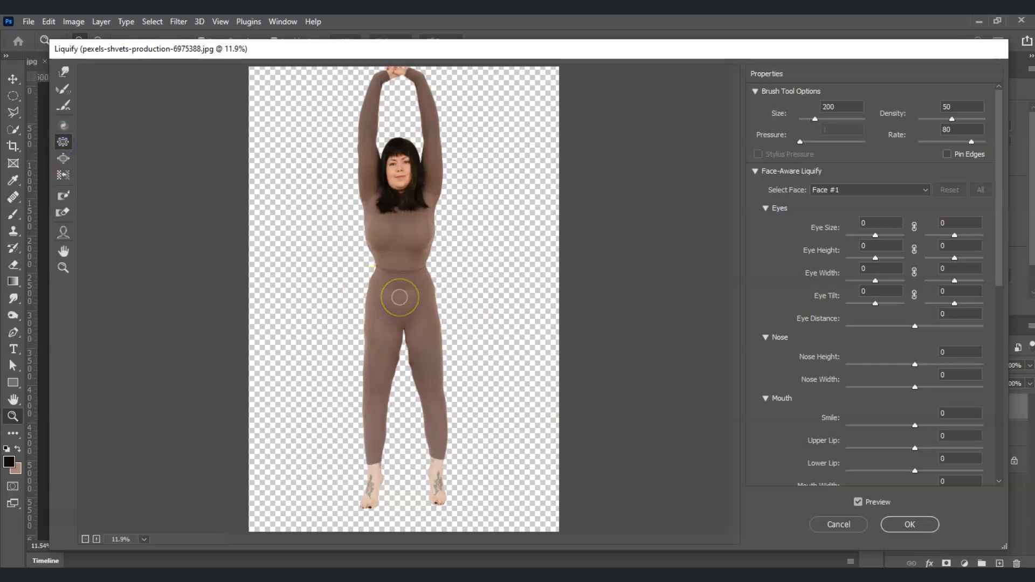
mouse_move(400, 297)
left_mouse_down()
mouse_move(383, 298)
mouse_move(393, 298)
mouse_move(418, 235)
left_mouse_up()
key("bracketright")
key("bracketright")
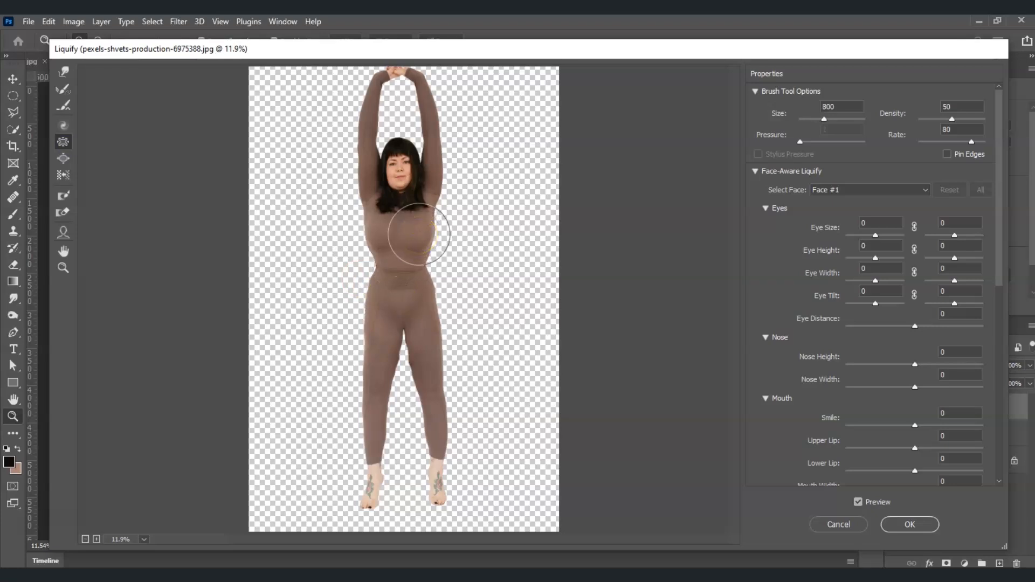
mouse_move(419, 234)
left_mouse_down()
mouse_move(382, 231)
mouse_move(416, 234)
left_mouse_up()
left_click_drag(401, 289, 400, 293)
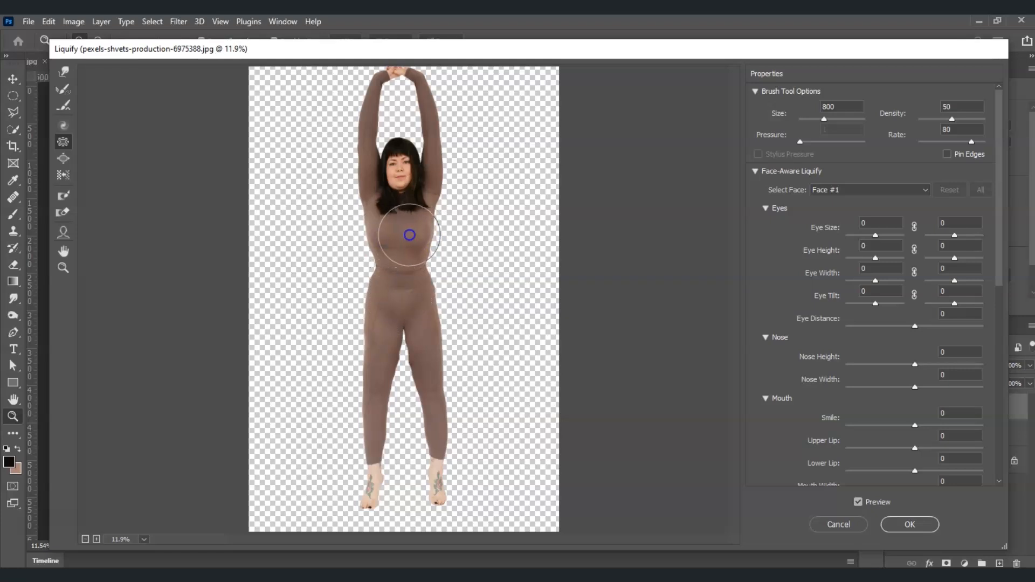
left_click_drag(421, 235, 422, 235)
mouse_move(415, 331)
left_mouse_down()
mouse_move(423, 351)
mouse_move(466, 337)
mouse_move(445, 270)
mouse_move(462, 228)
mouse_move(439, 169)
mouse_move(383, 172)
left_mouse_up()
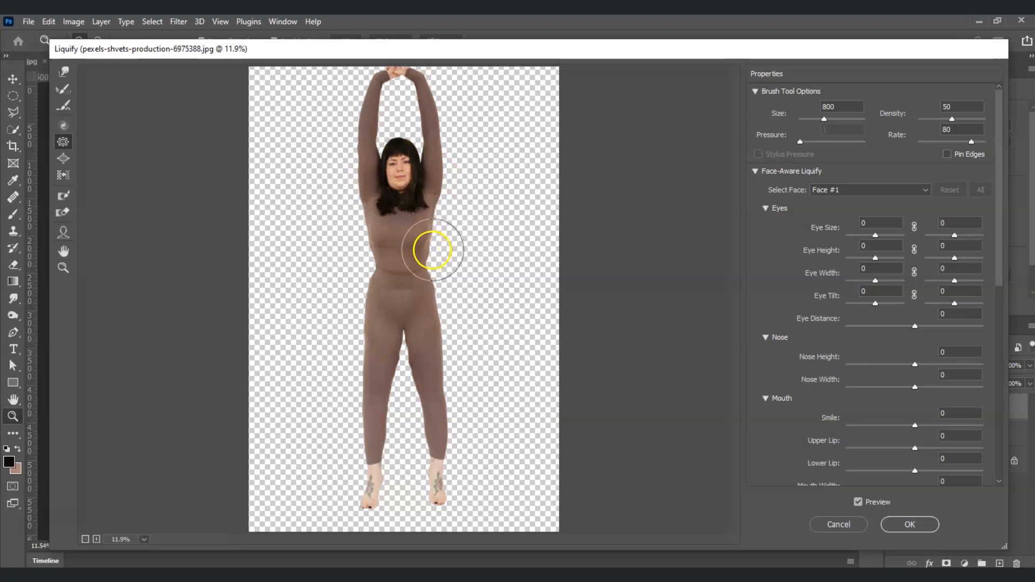
- Slim the woman's jawline and narrow her face outline with the Face tool
left_click(67, 72)
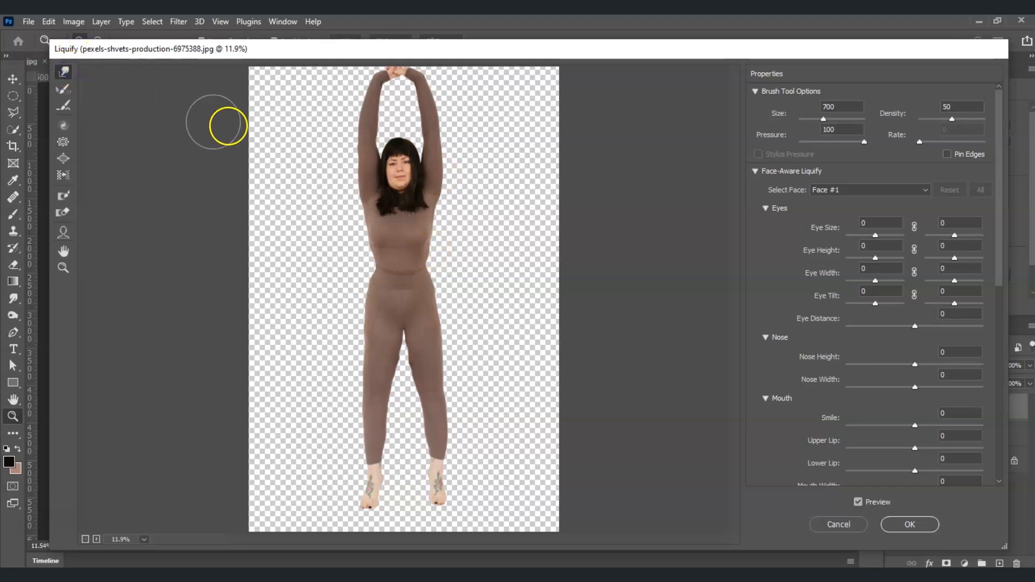
left_click(67, 234)
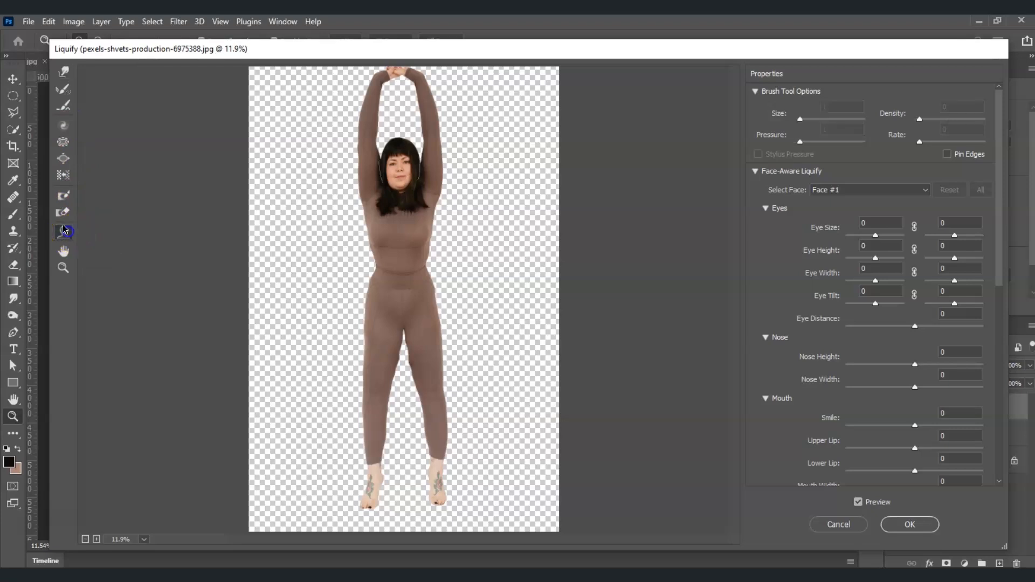
left_click(63, 268)
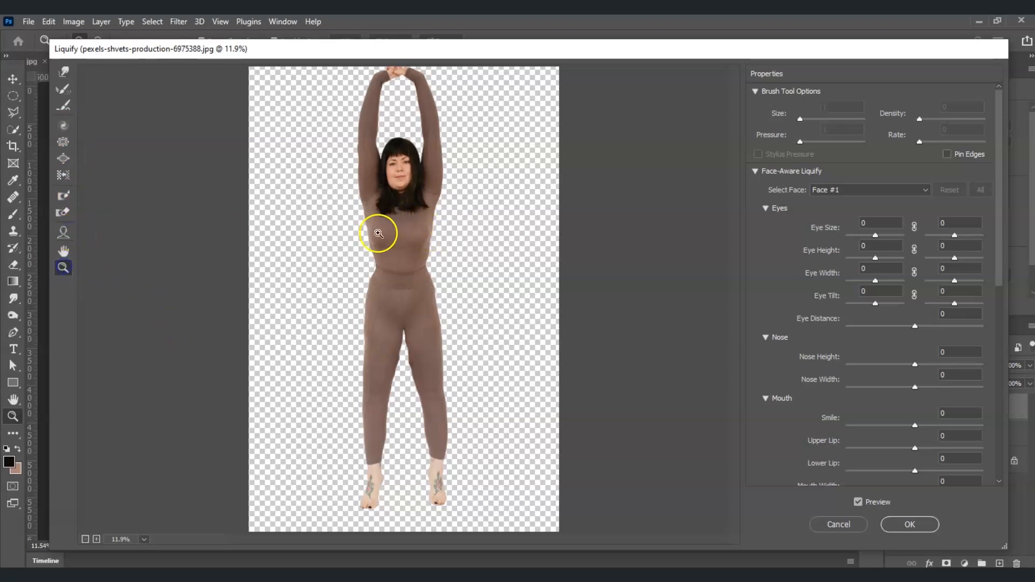
left_click(392, 169)
left_click(395, 178)
left_click(396, 182)
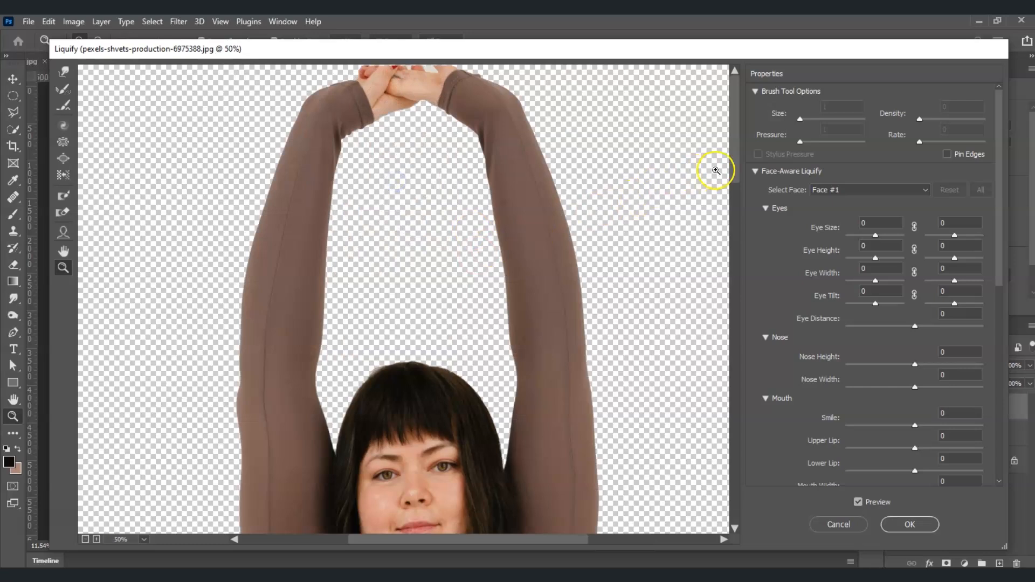
left_click_drag(737, 169, 729, 215)
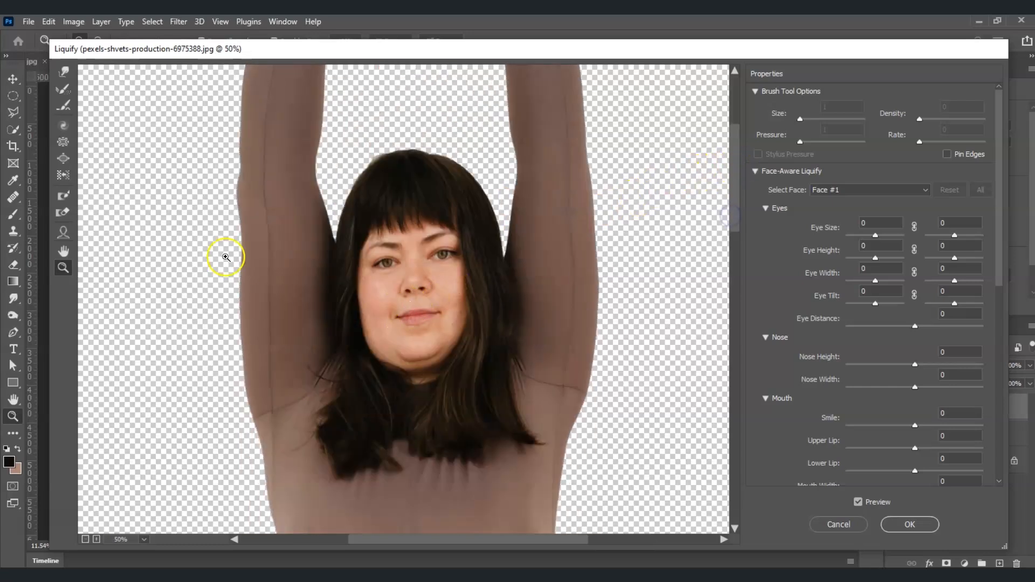
left_click(64, 232)
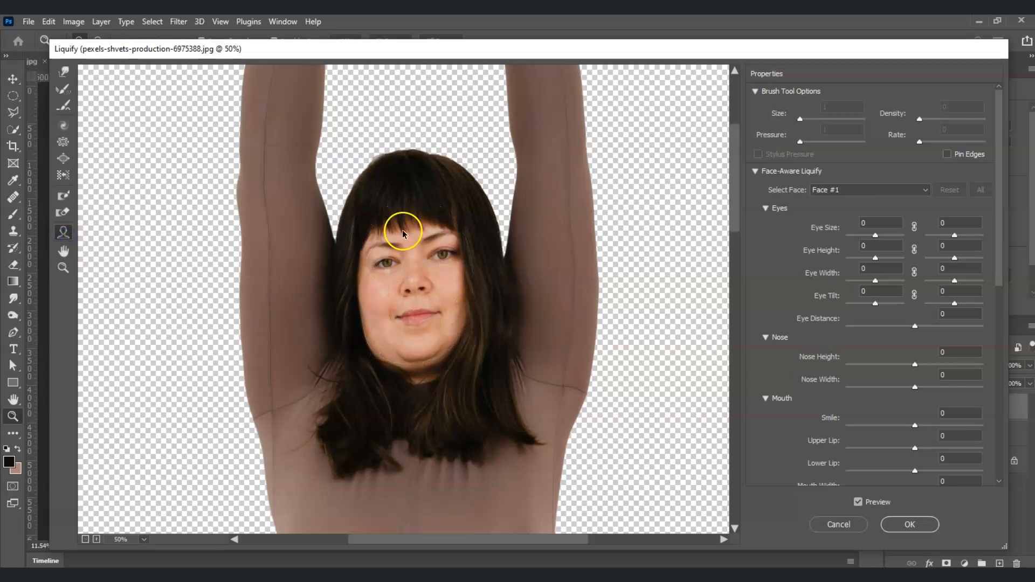
left_click_drag(375, 355, 421, 358)
left_click_drag(363, 306, 372, 304)
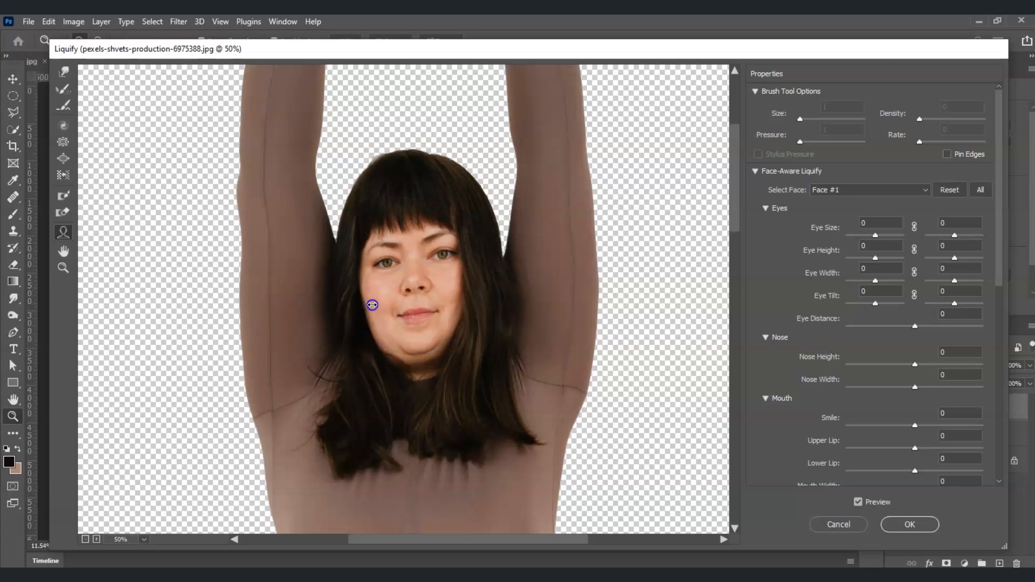
- Adjust the forehead and facial features with the Face tool, using nose width -100, smile 2, lower lip 51 and mouth width -54
left_click(410, 197)
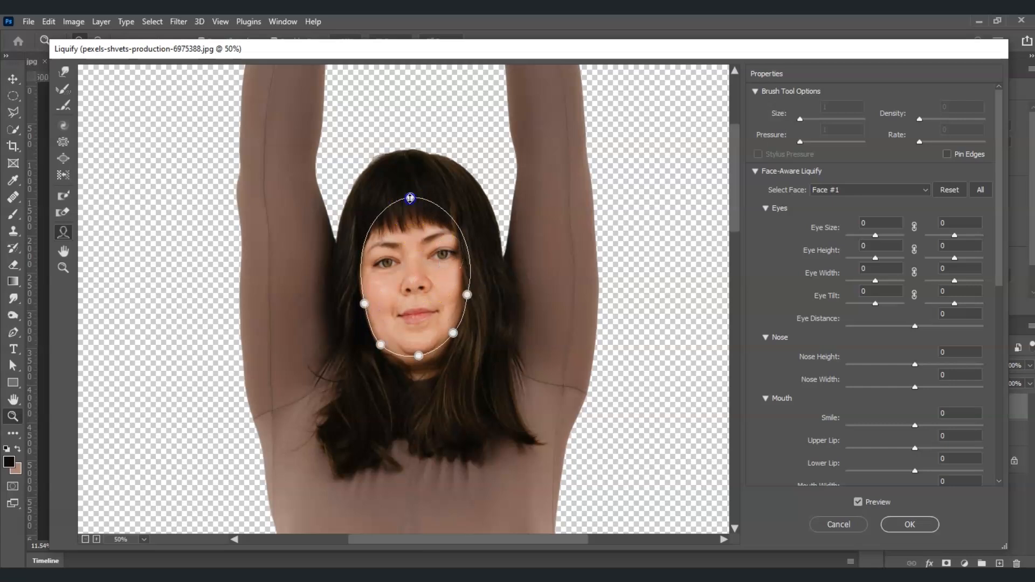
mouse_move(431, 286)
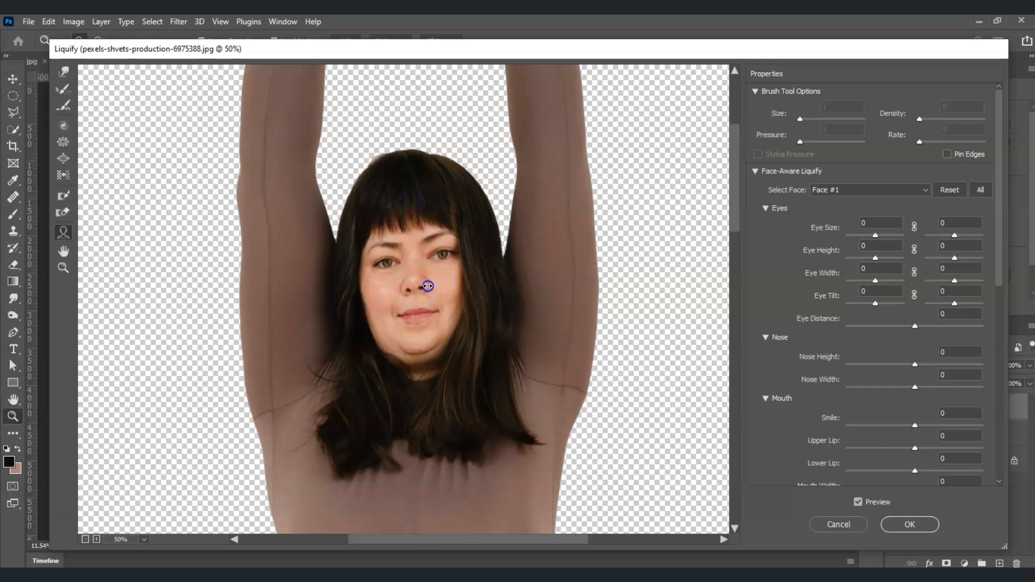
left_click_drag(423, 286, 416, 349)
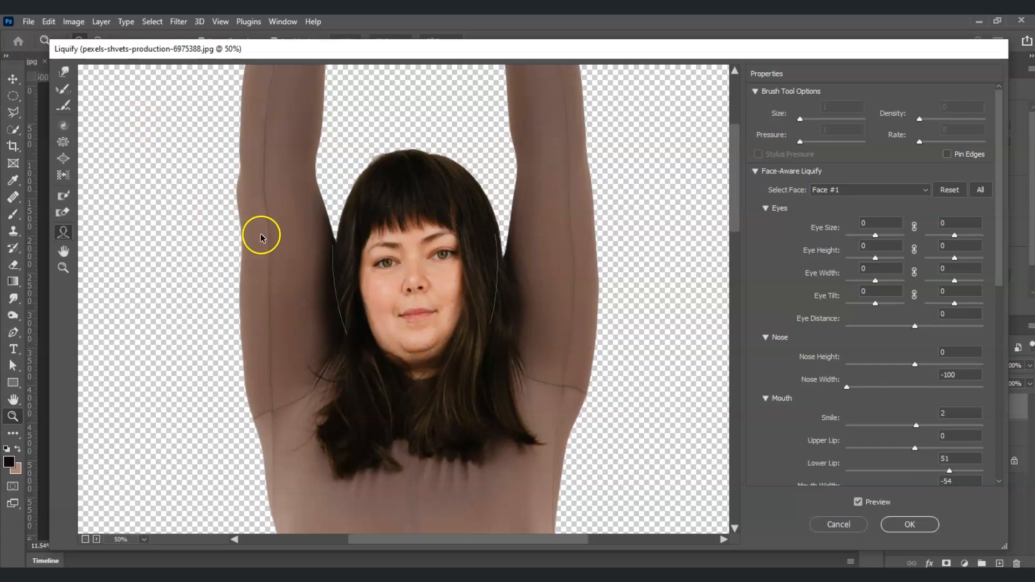
- Refine the cheeks, jaw and chin contours with Forward Warp strokes at brush size 250 and pressure 100
left_click(61, 80)
key("bracketleft")
key("bracketleft")
key("bracketleft")
key("bracketleft")
key("bracketleft")
mouse_move(360, 335)
left_mouse_down()
mouse_move(360, 325)
mouse_move(370, 335)
left_mouse_up()
mouse_move(473, 337)
left_mouse_down()
mouse_move(462, 330)
mouse_move(453, 341)
mouse_move(467, 293)
left_mouse_up()
mouse_move(426, 345)
left_mouse_down()
mouse_move(430, 358)
mouse_move(404, 370)
mouse_move(406, 358)
mouse_move(459, 348)
left_mouse_up()
left_click_drag(359, 315, 426, 309)
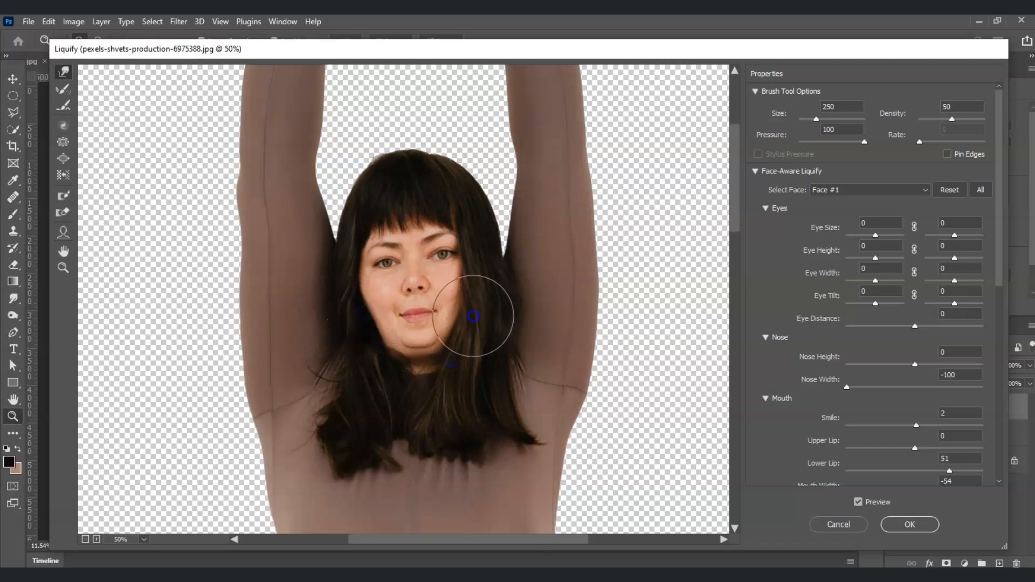
mouse_move(374, 363)
left_mouse_down()
mouse_move(388, 351)
mouse_move(413, 358)
mouse_move(399, 381)
left_mouse_up()
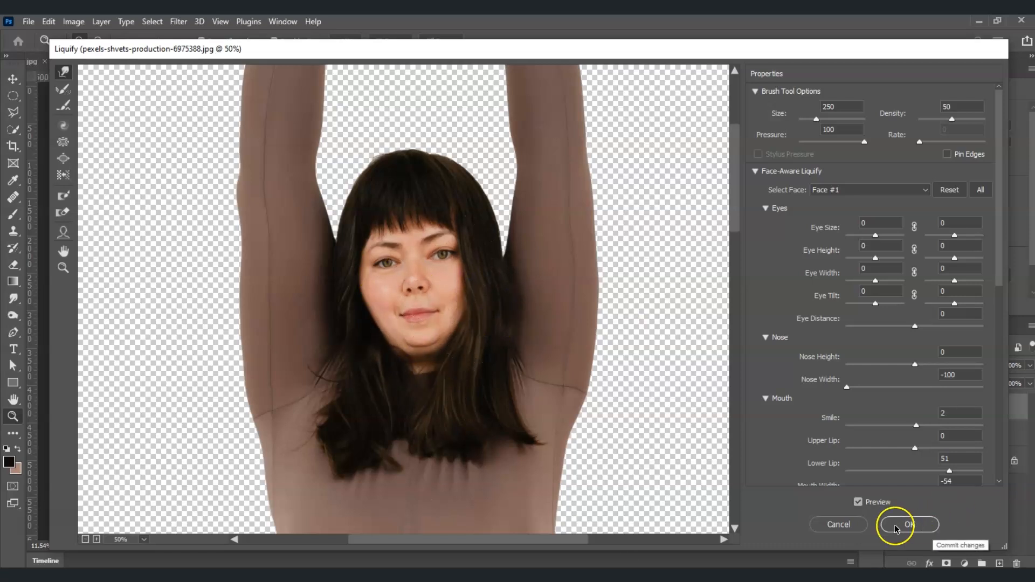
- Apply the Liquify adjustments to the Subject layer
left_click(62, 267)
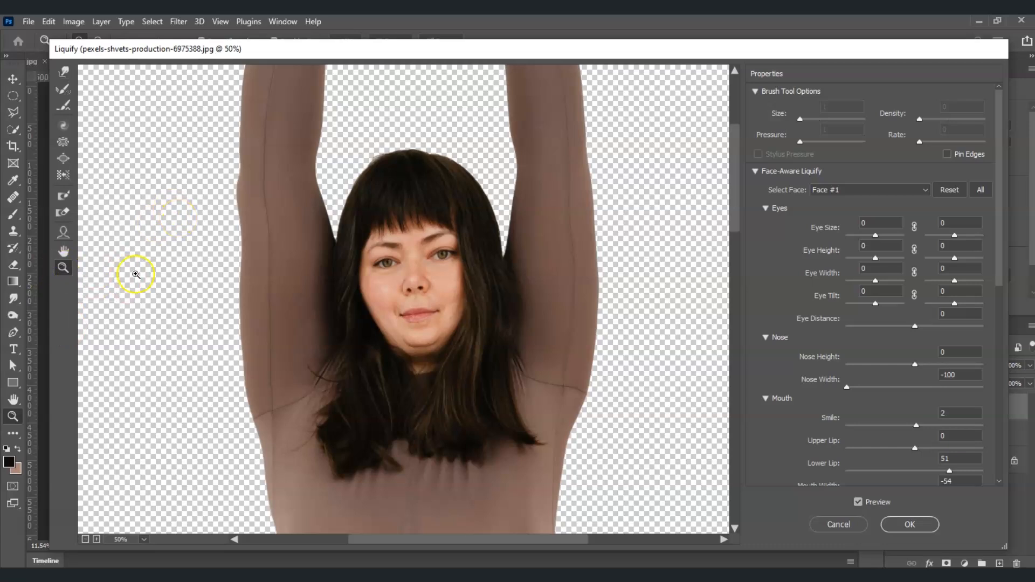
left_click(326, 293, "alt")
left_click(404, 328, "alt")
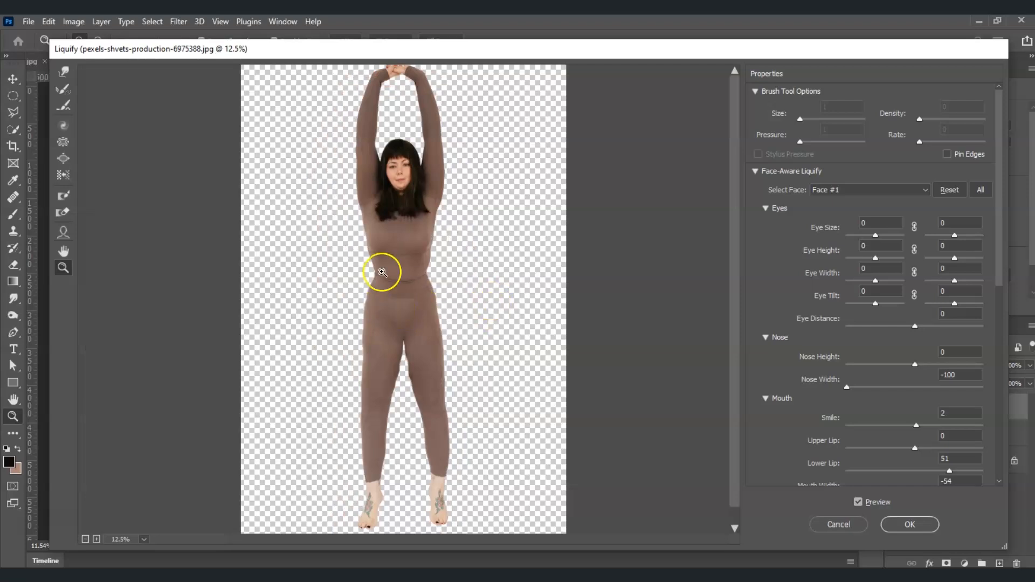
left_click(916, 524)
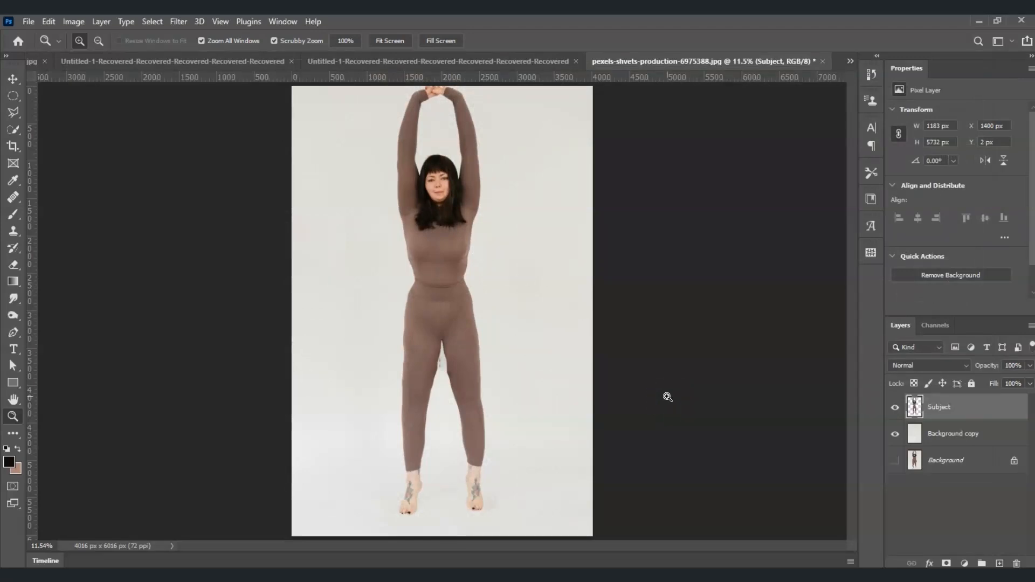
- Duplicate the original Background layer above the Subject layer and show the copy for a before-and-after comparison
left_click_drag(946, 458, 937, 398, "alt")
left_click(897, 408)
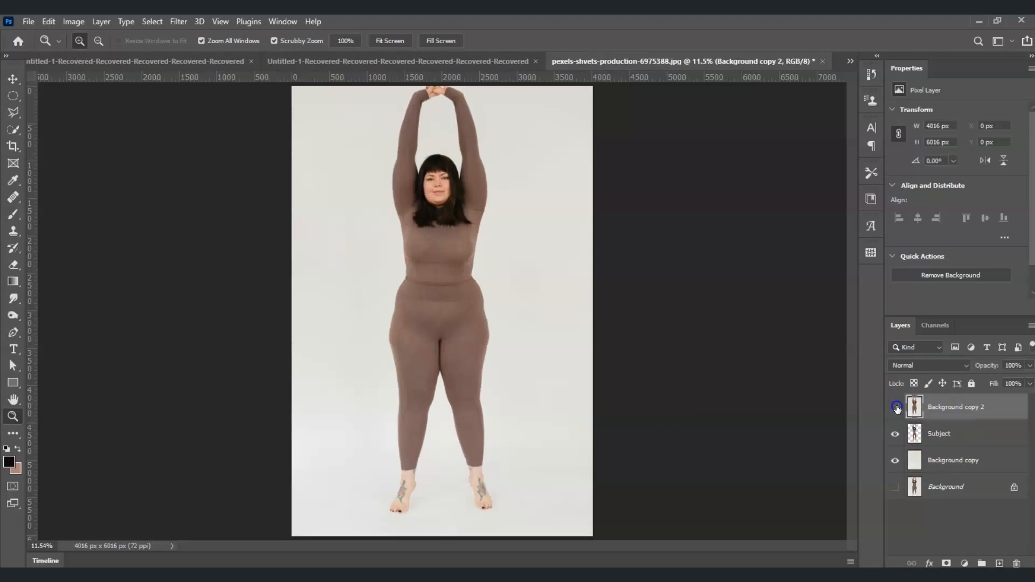